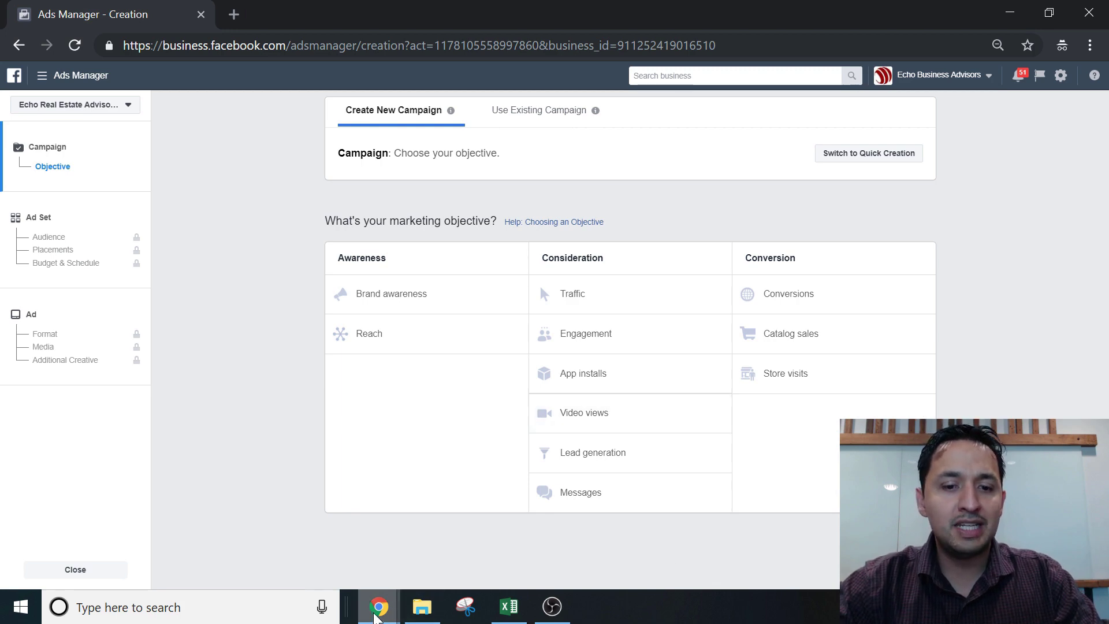
Switch to the Zapier window and go to the Explore All Integrations page
mouse_move(378, 606)
click(326, 565)
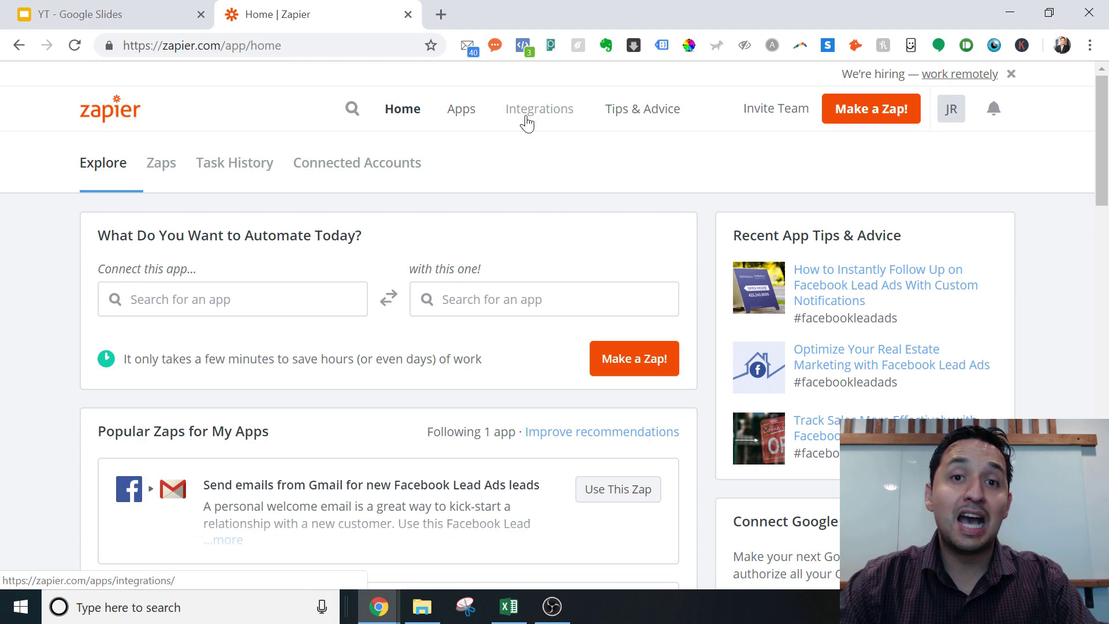
click(527, 122)
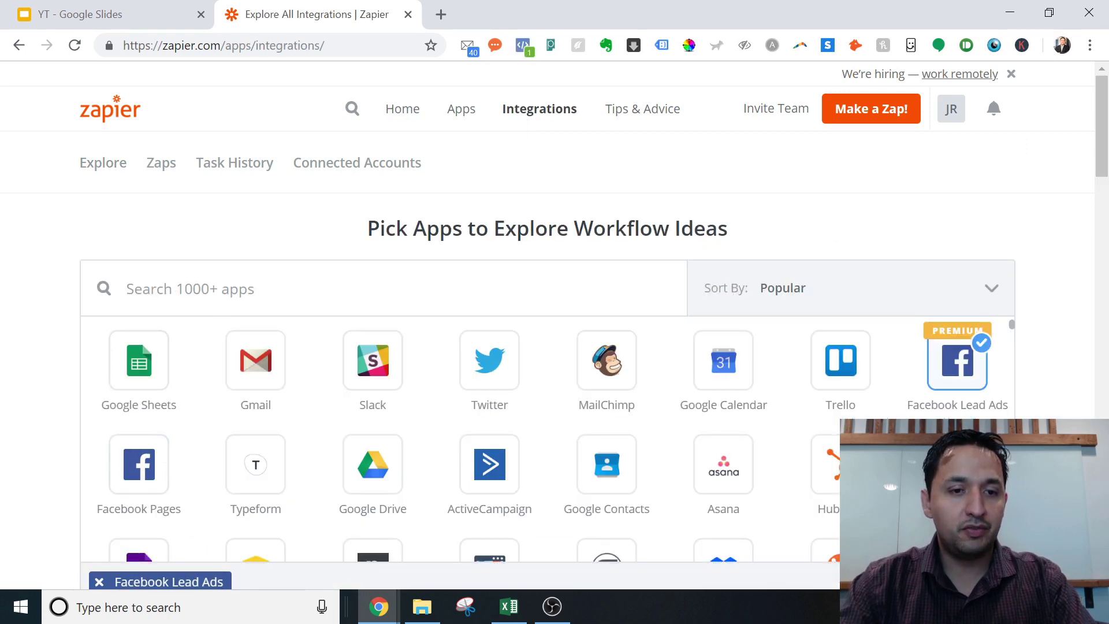
Search 'fa', select Facebook Lead Ads, and remove Google Sheets so Facebook Lead Ads is the only filter
text(fa)
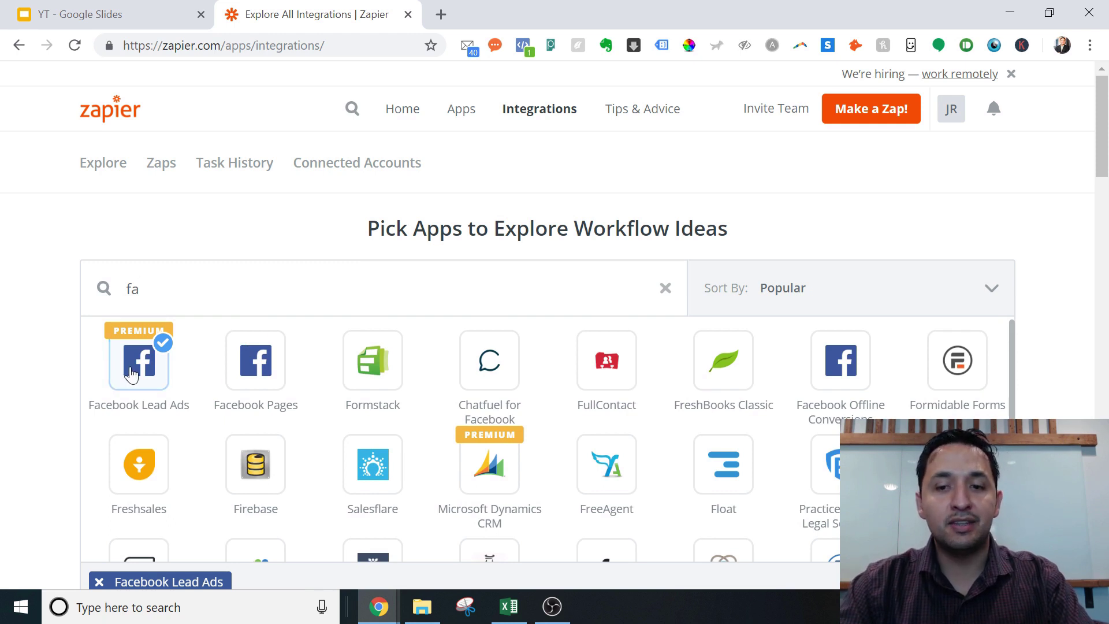
drag(132, 374, 210, 347)
triple_click(763, 299)
click(139, 289)
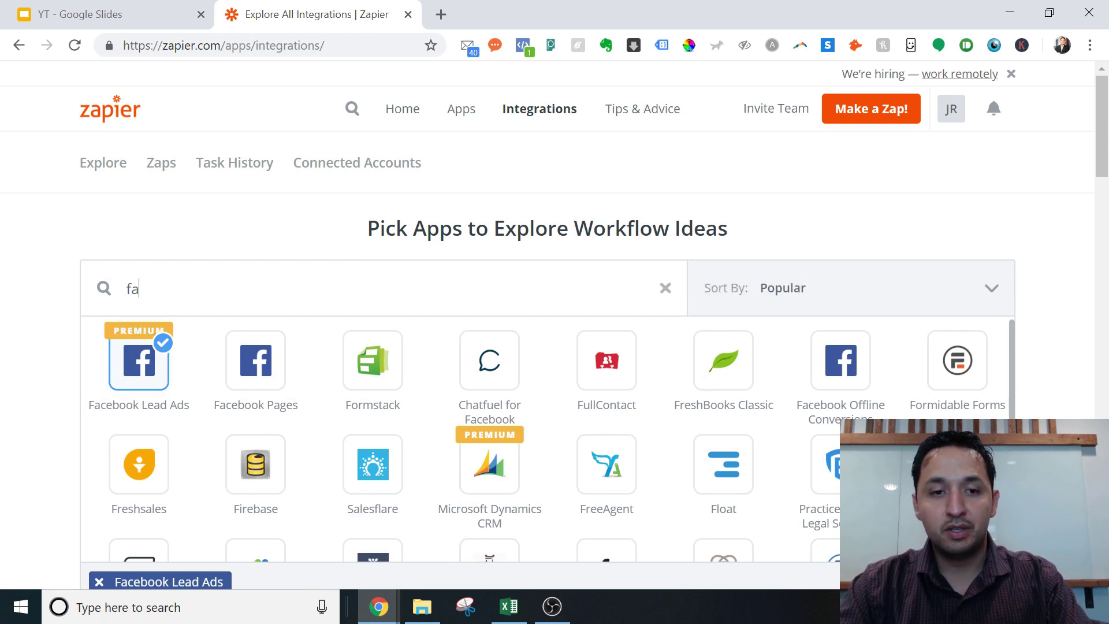
double_click(136, 288)
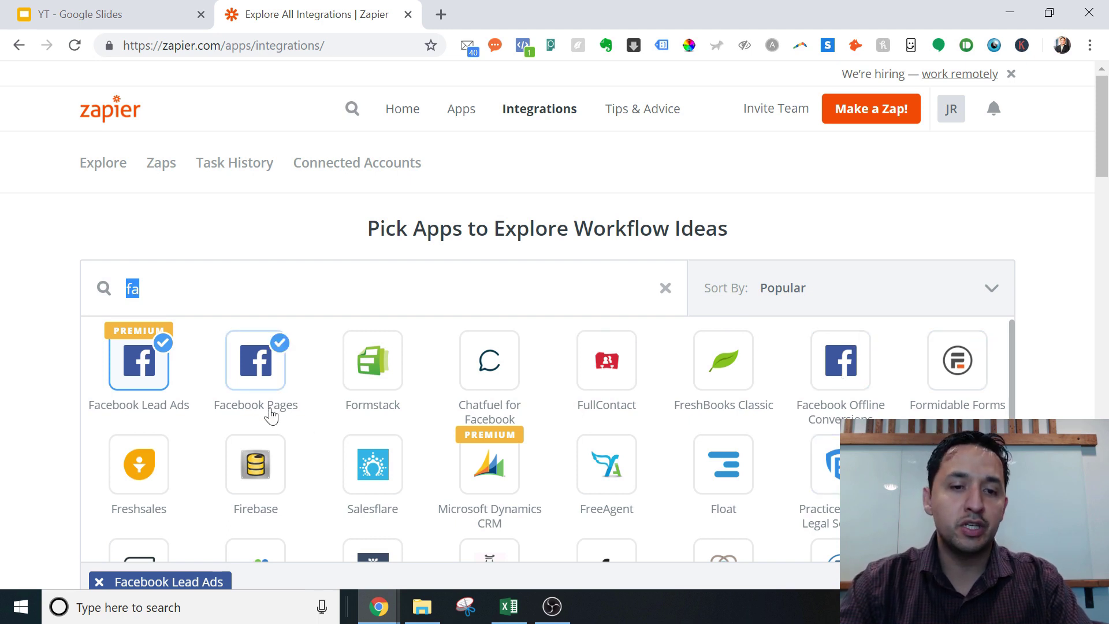
click(137, 385)
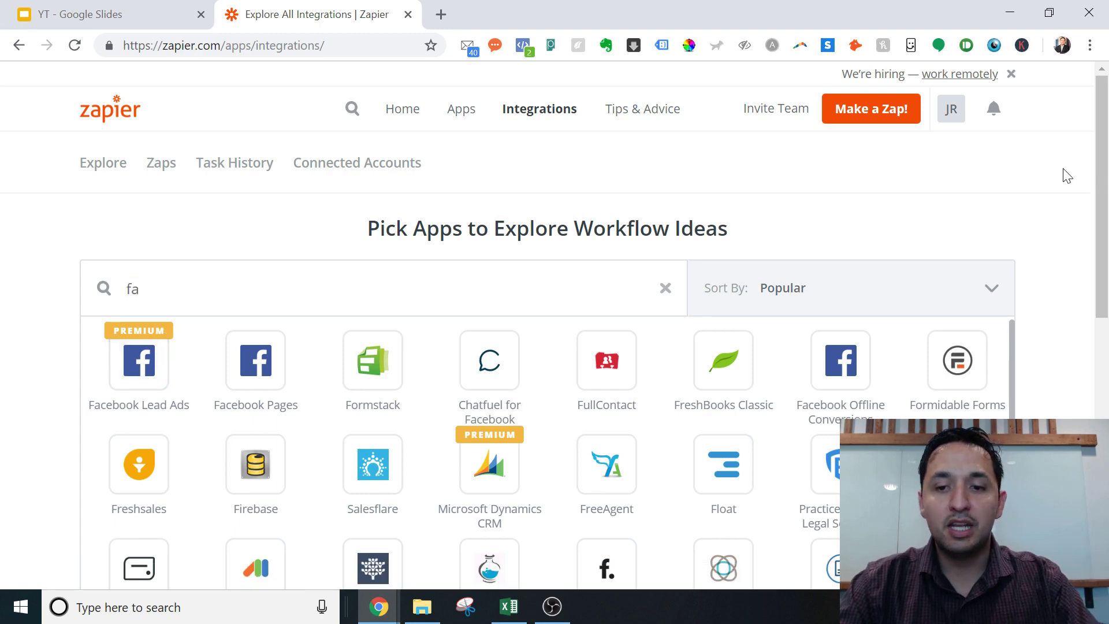
drag(1099, 176, 1097, 252)
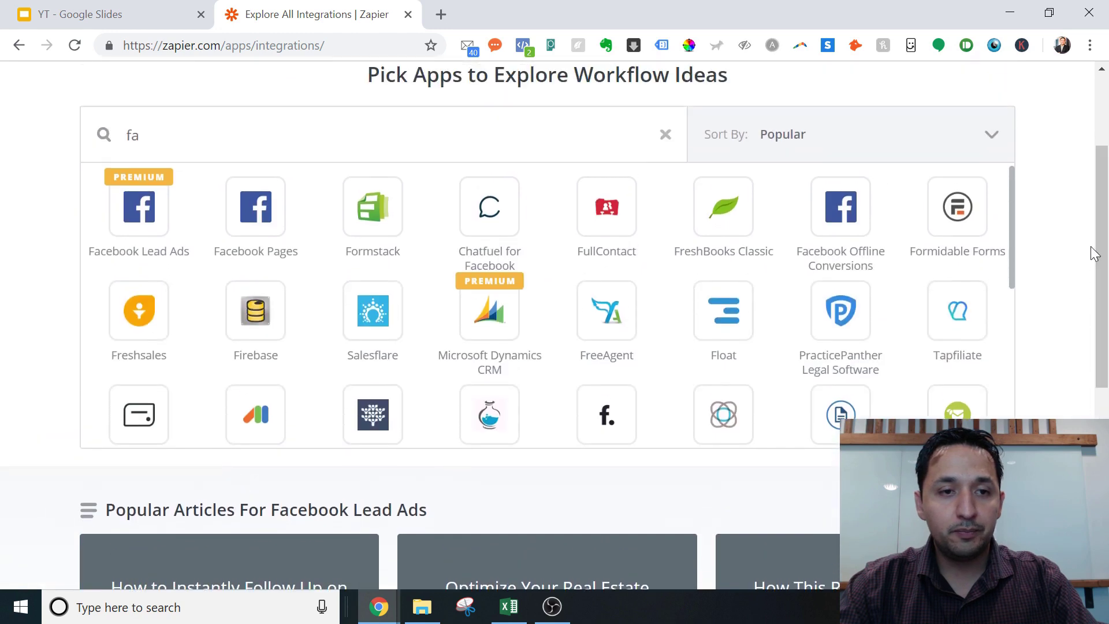
double_click(157, 214)
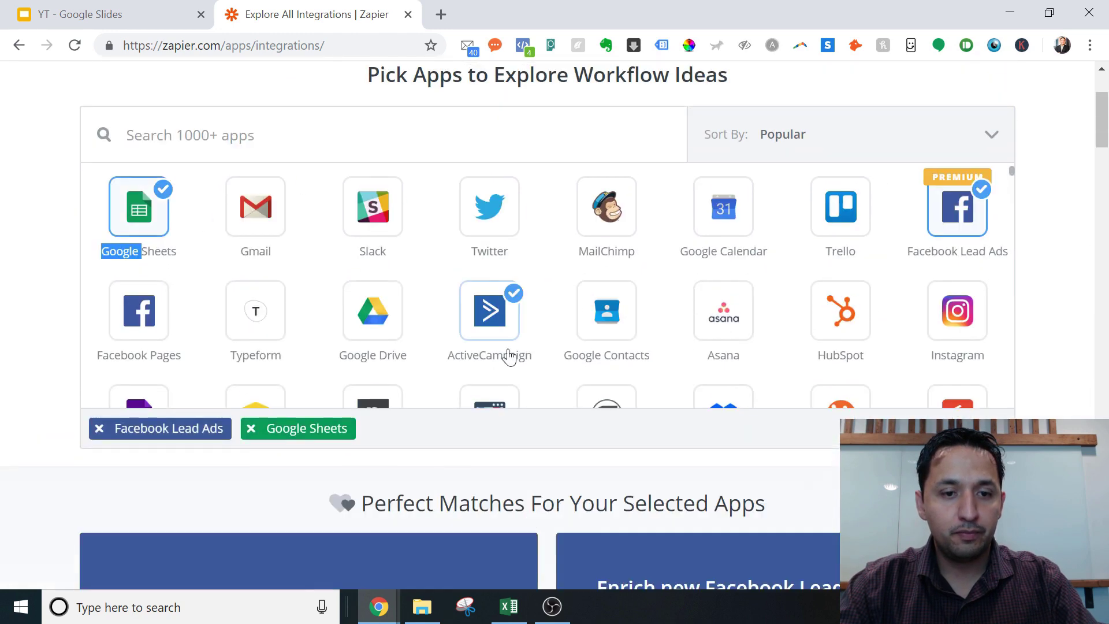
click(248, 438)
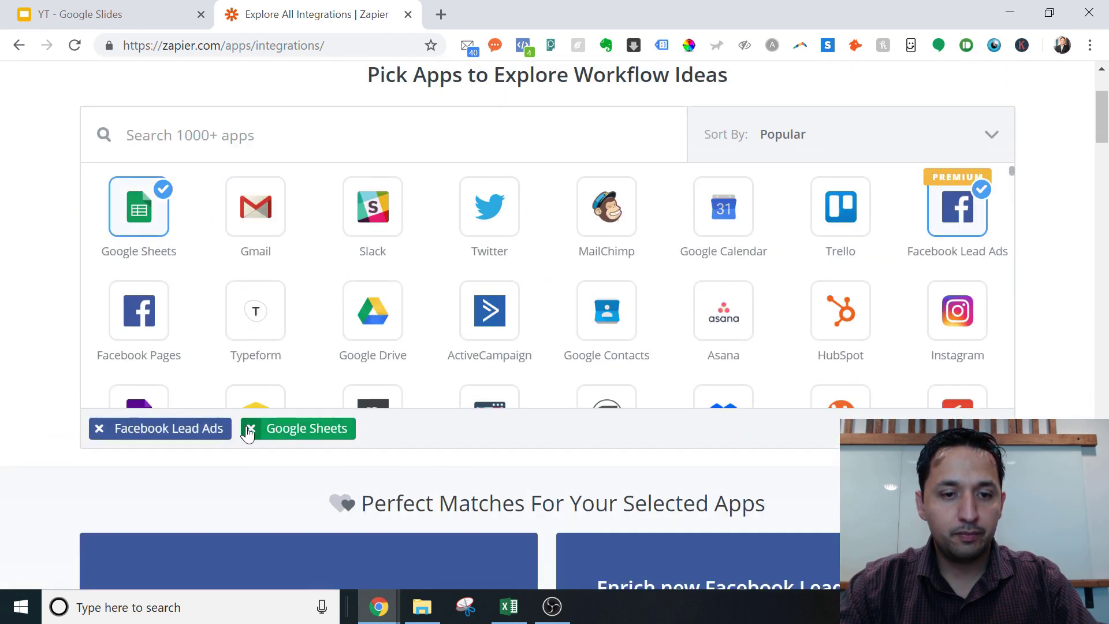
click(249, 433)
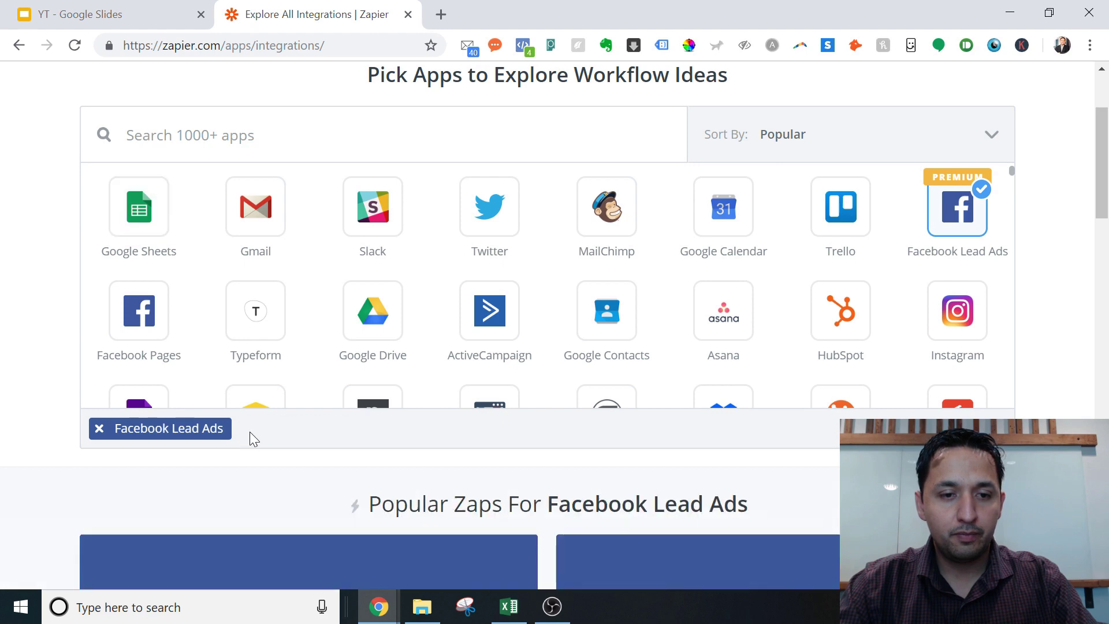
Browse the Popular Facebook Lead Ads zaps, return to the top, and start a new zap
drag(1103, 167, 1106, 236)
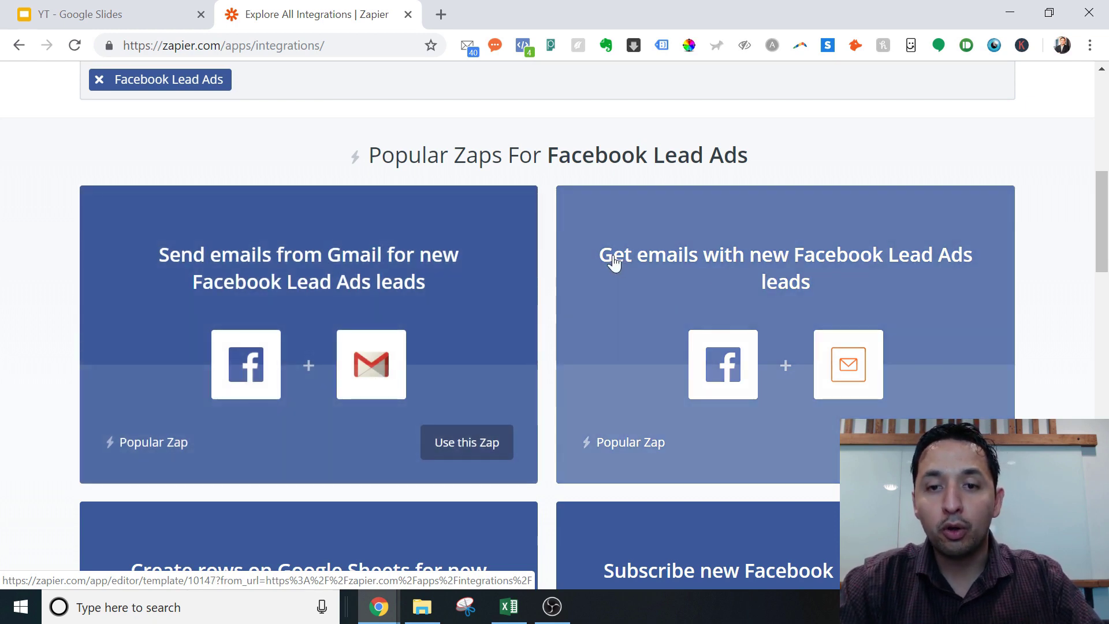
drag(1104, 254, 1106, 317)
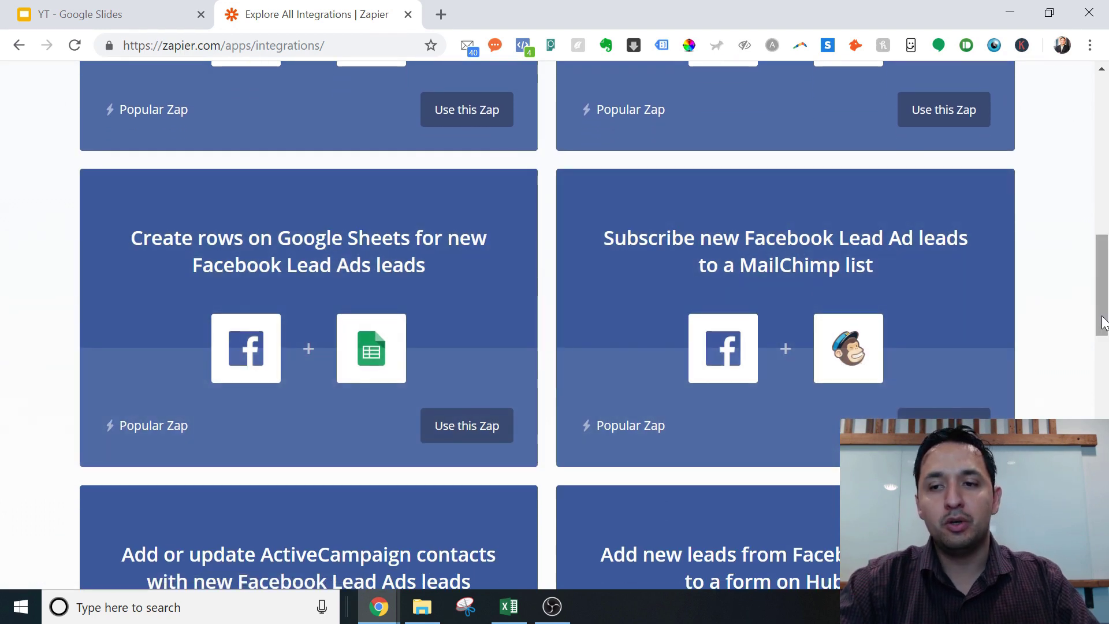
drag(1097, 315, 1097, 397)
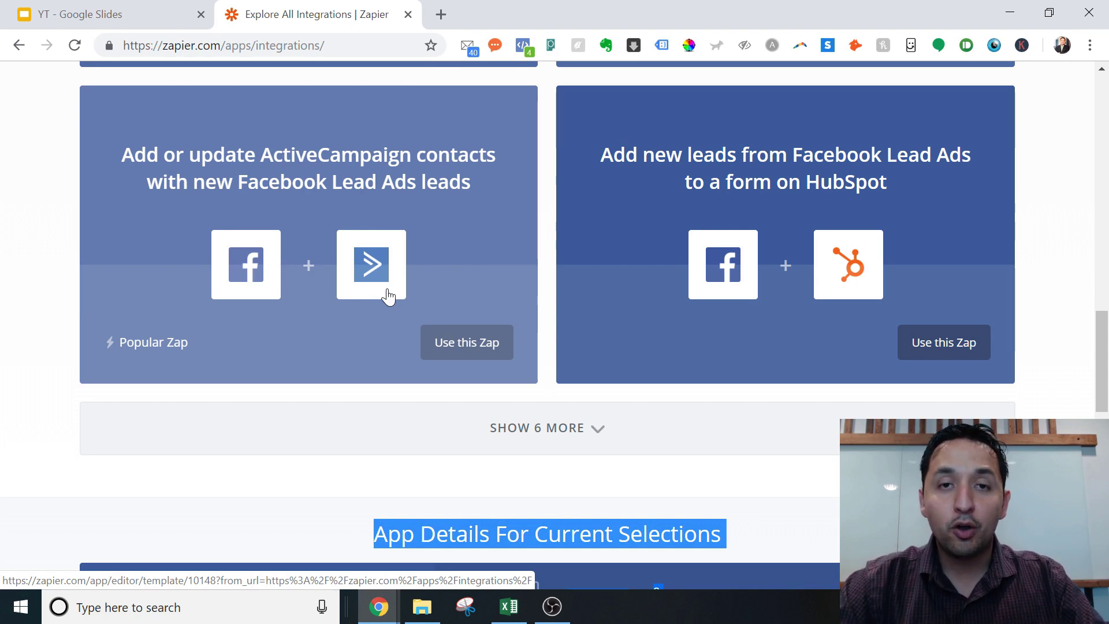
key(Home)
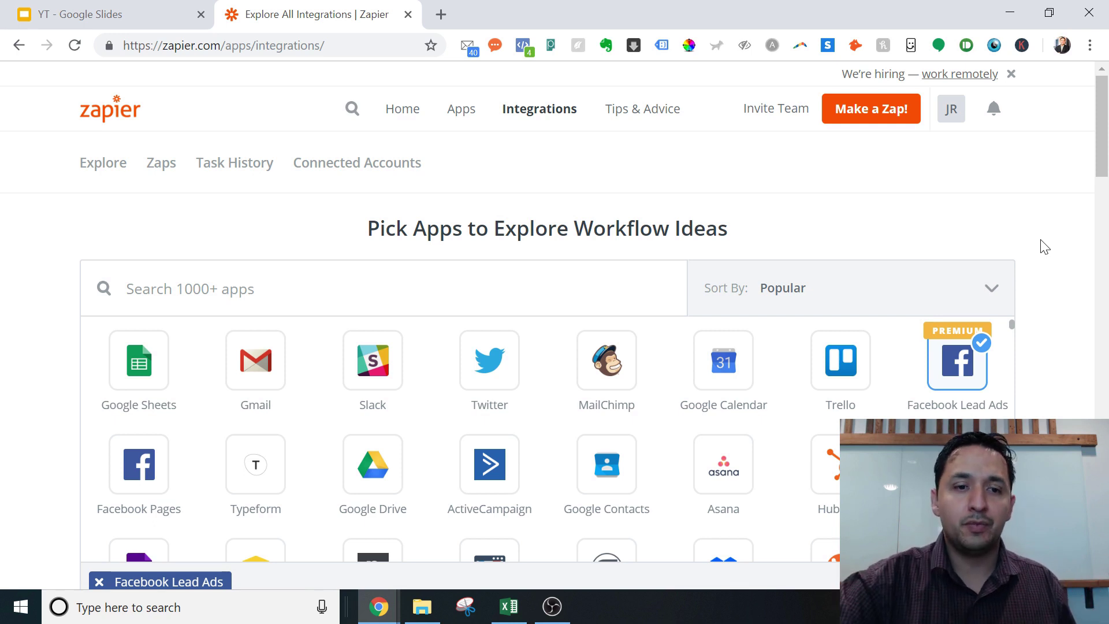
click(868, 111)
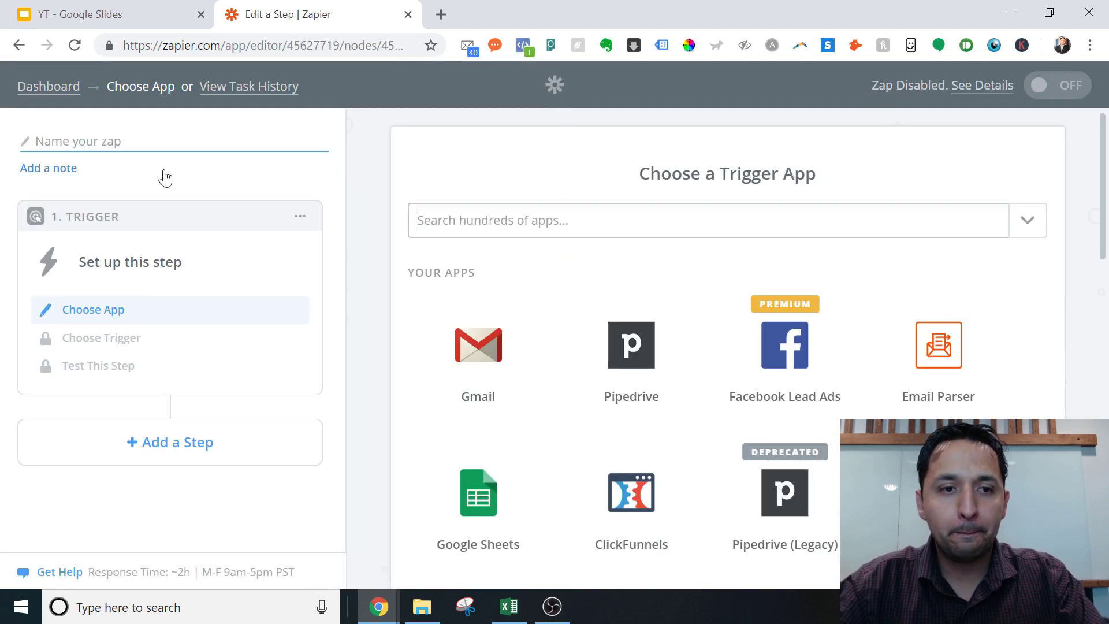
Choose Facebook Lead Ads as the trigger app
click(798, 362)
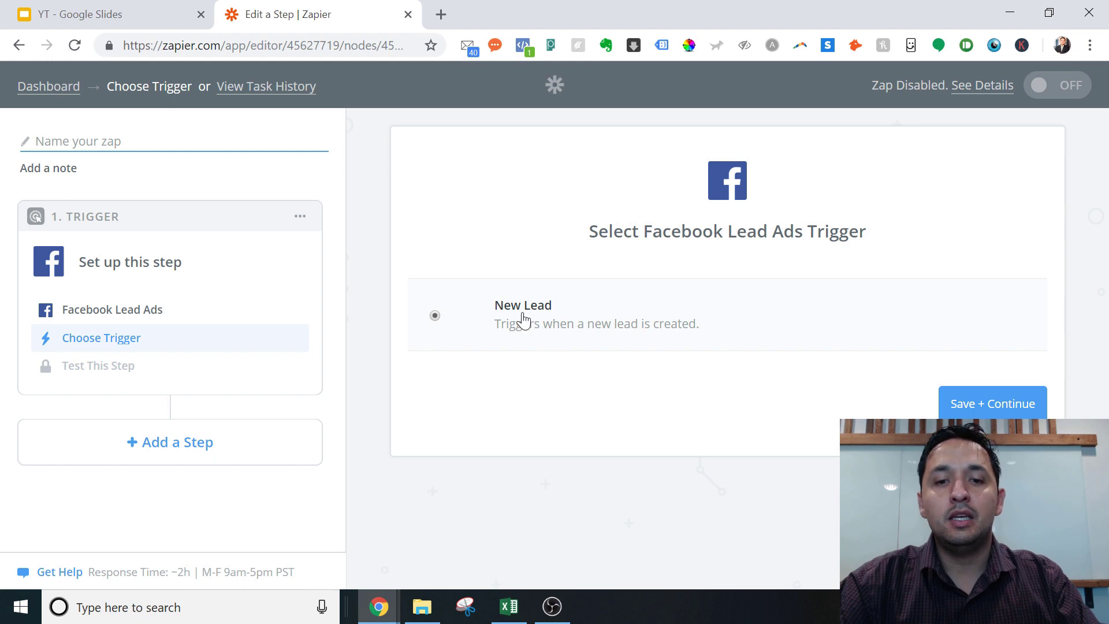
Save New Lead as the trigger event
click(981, 404)
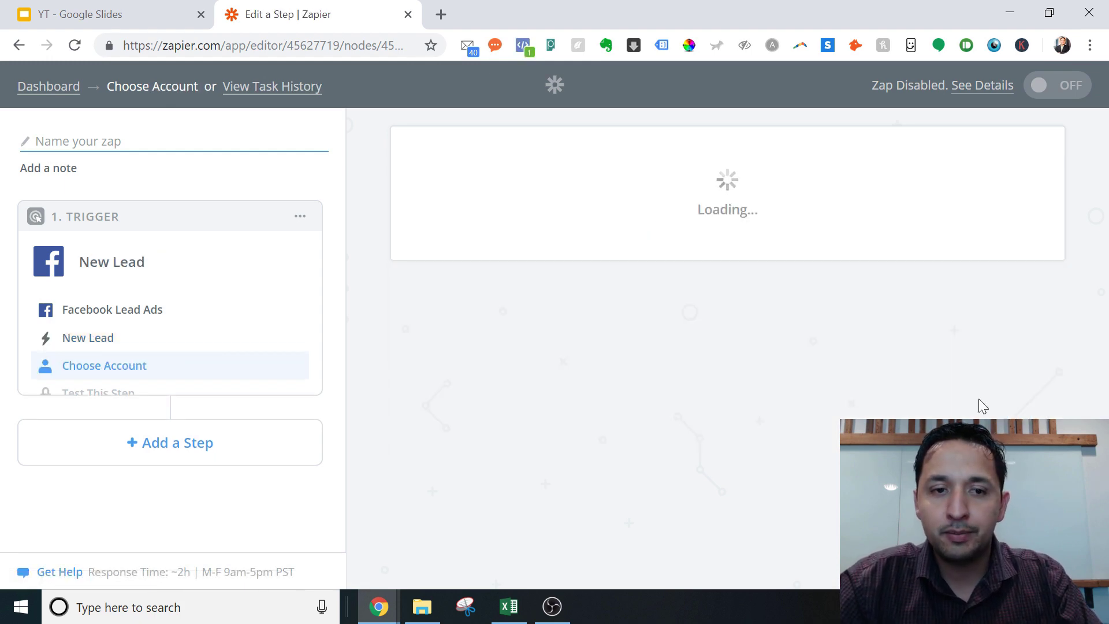
drag(1104, 228, 1104, 277)
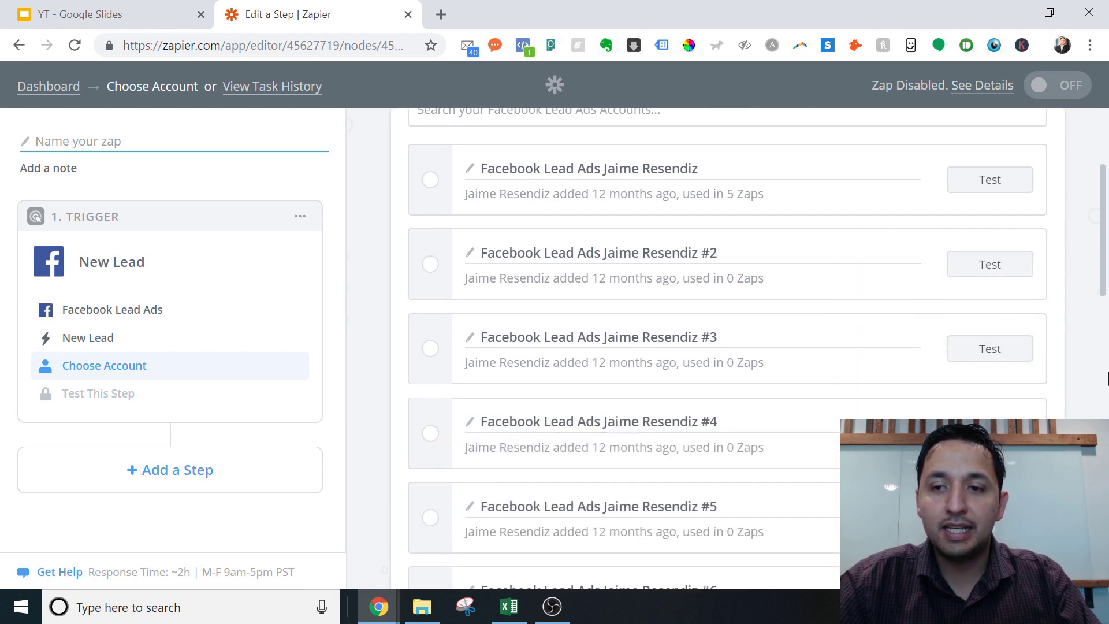
drag(1104, 265, 933, 247)
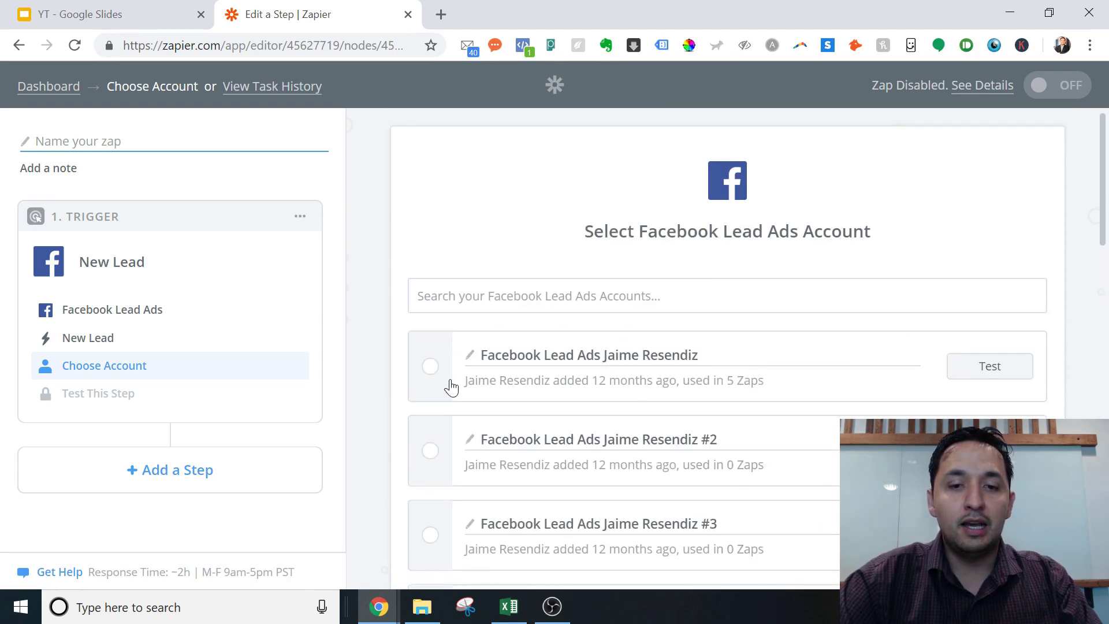
Test the first Facebook Lead Ads account, select it, and continue to the trigger options
click(992, 374)
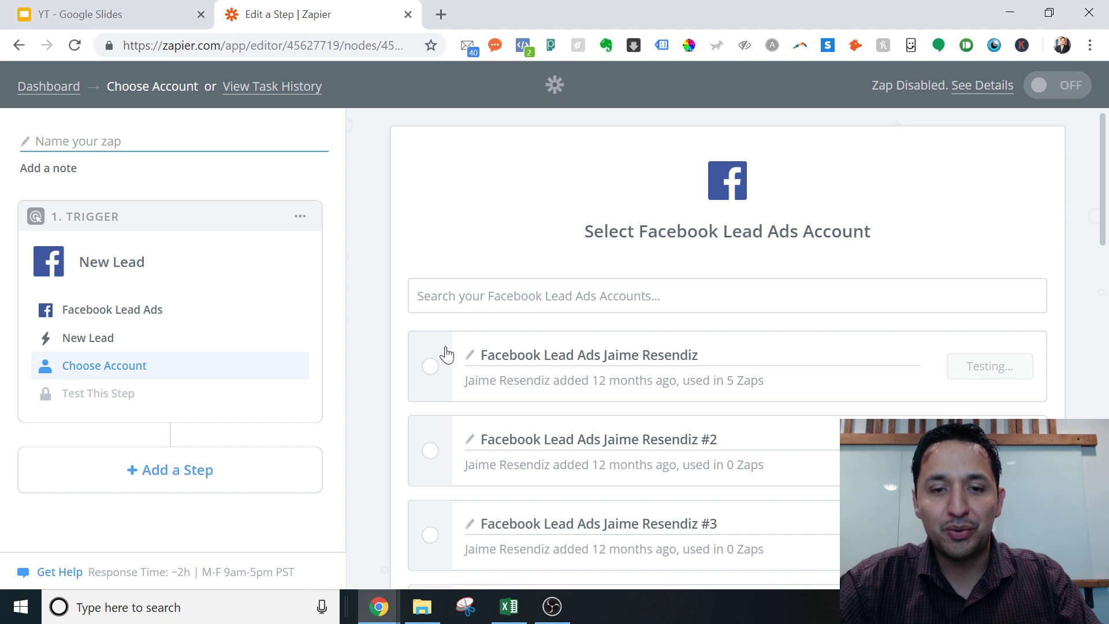
drag(1104, 184, 1104, 353)
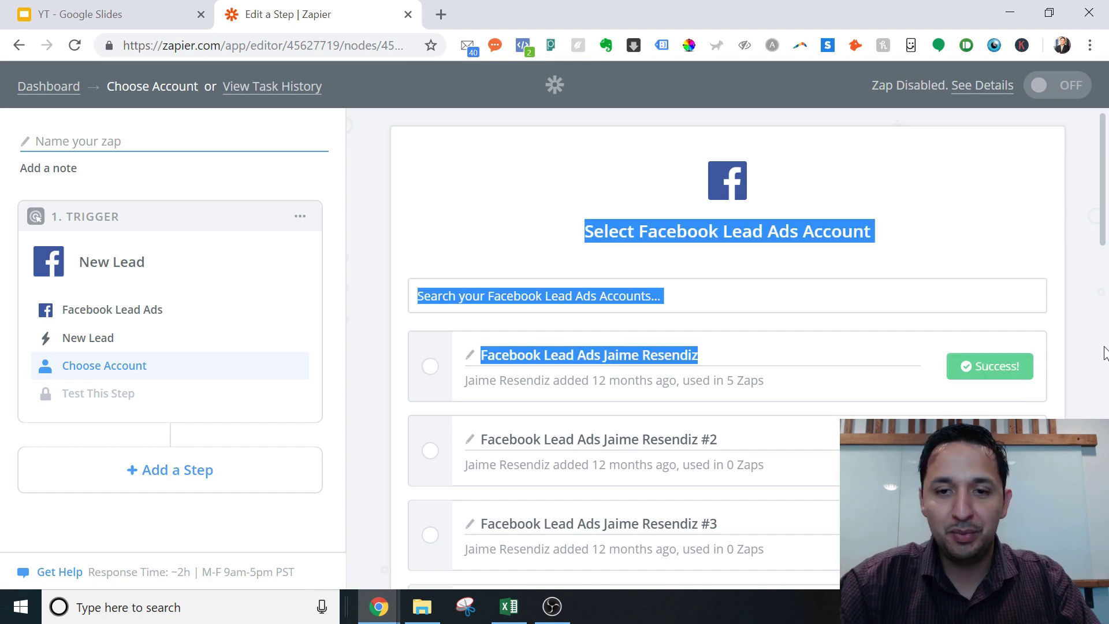
click(545, 341)
click(431, 366)
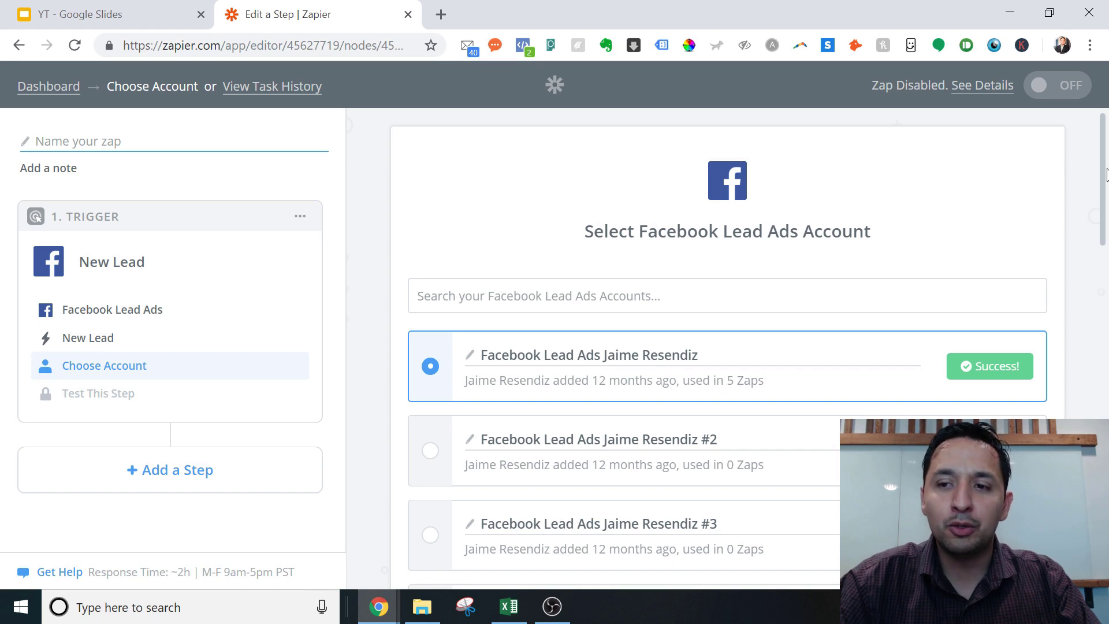
drag(1104, 171, 1104, 482)
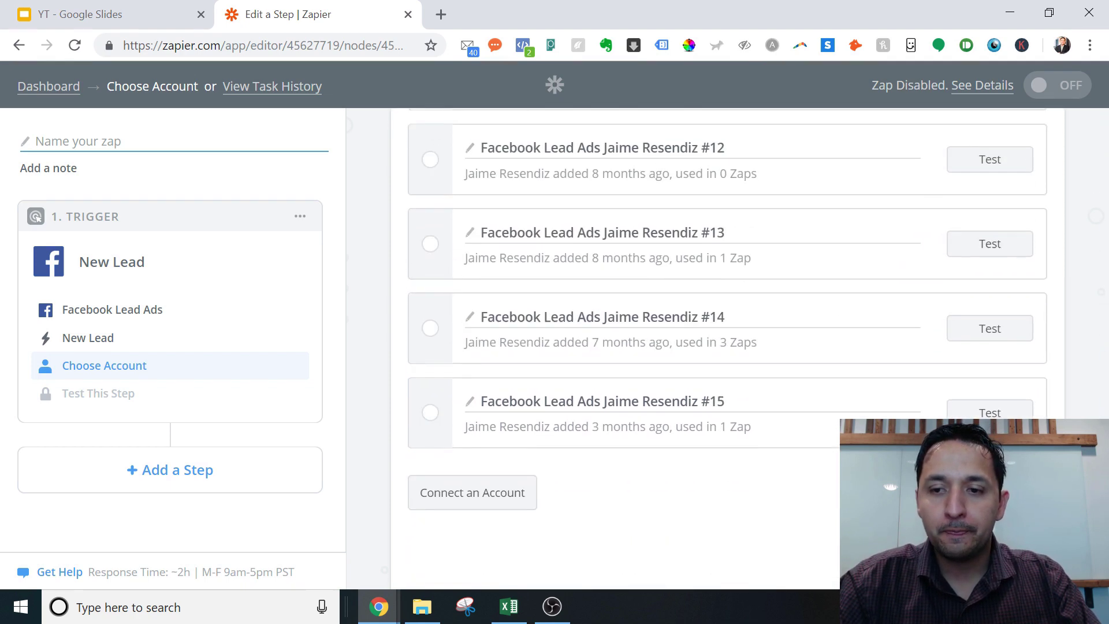
click(982, 433)
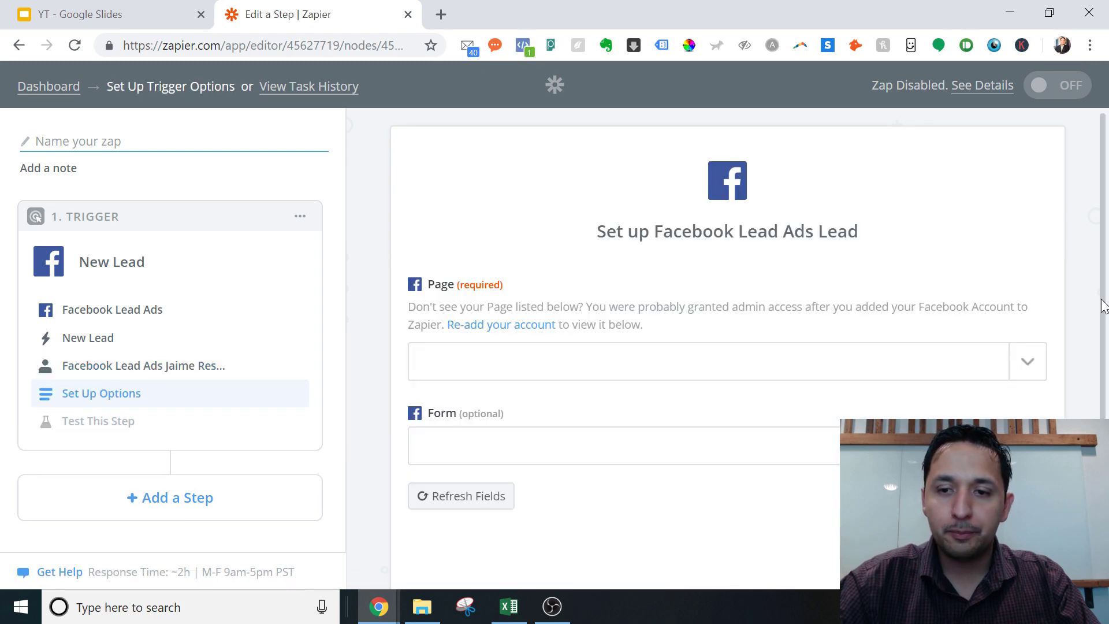
Switch to the Facebook Ads Manager window showing the campaign objective choices
scroll(1091, 406, down, 2)
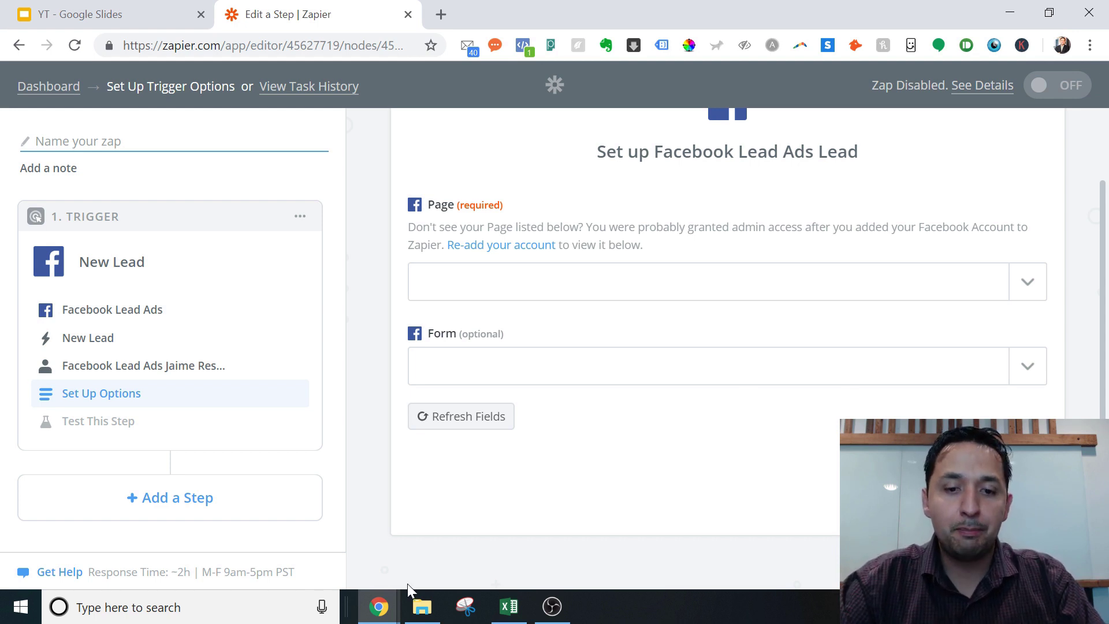
mouse_move(379, 603)
click(459, 566)
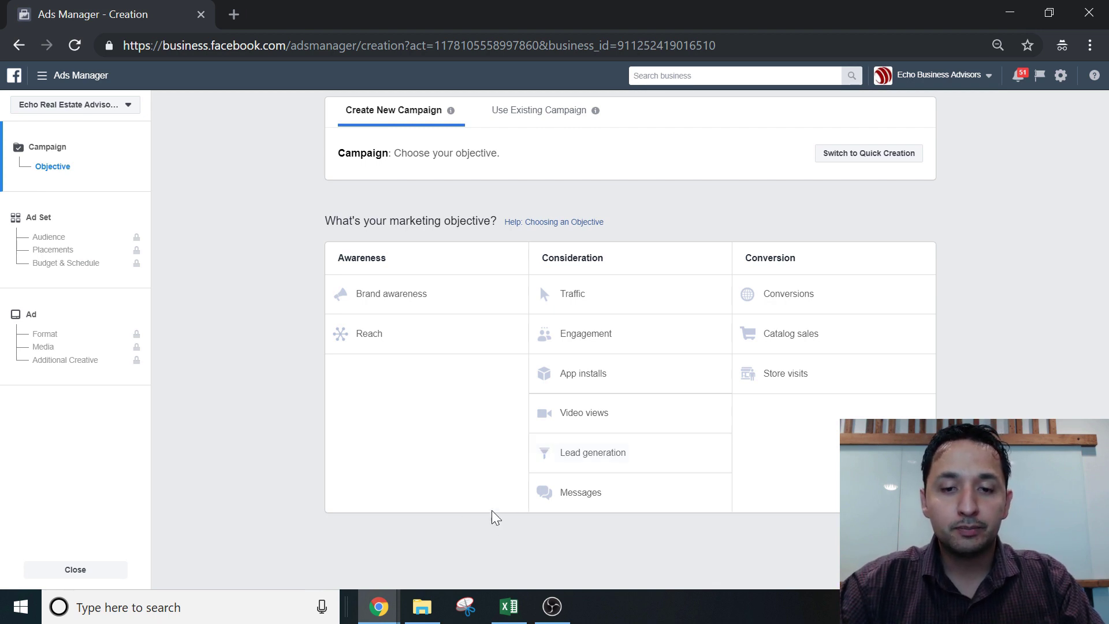
Bring the Zapier 'Edit a Step' window back to the front
mouse_move(379, 606)
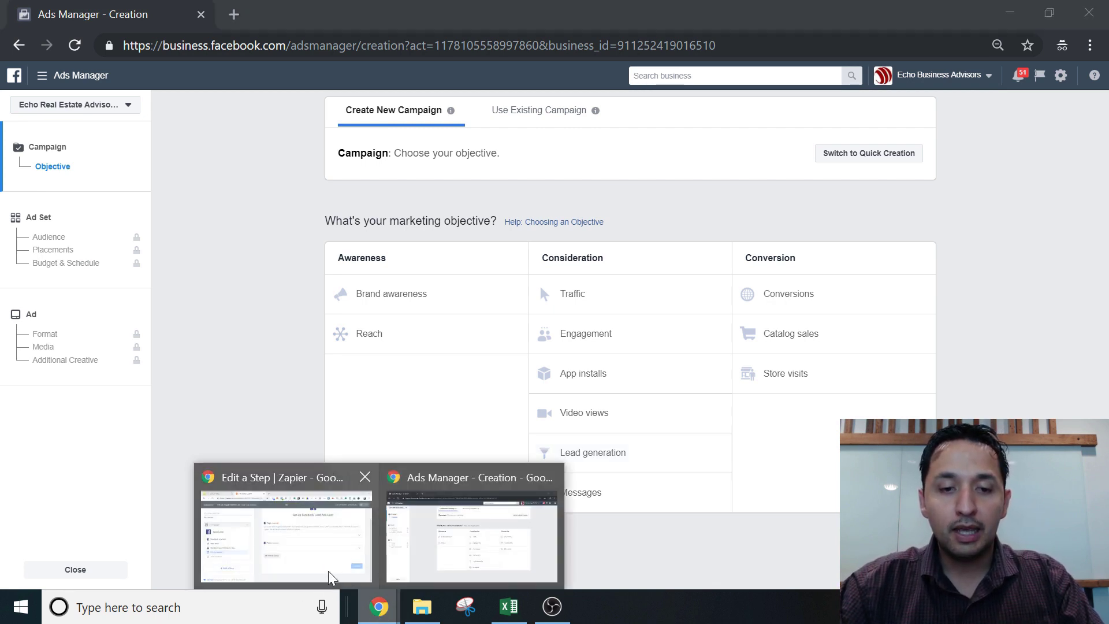
click(328, 570)
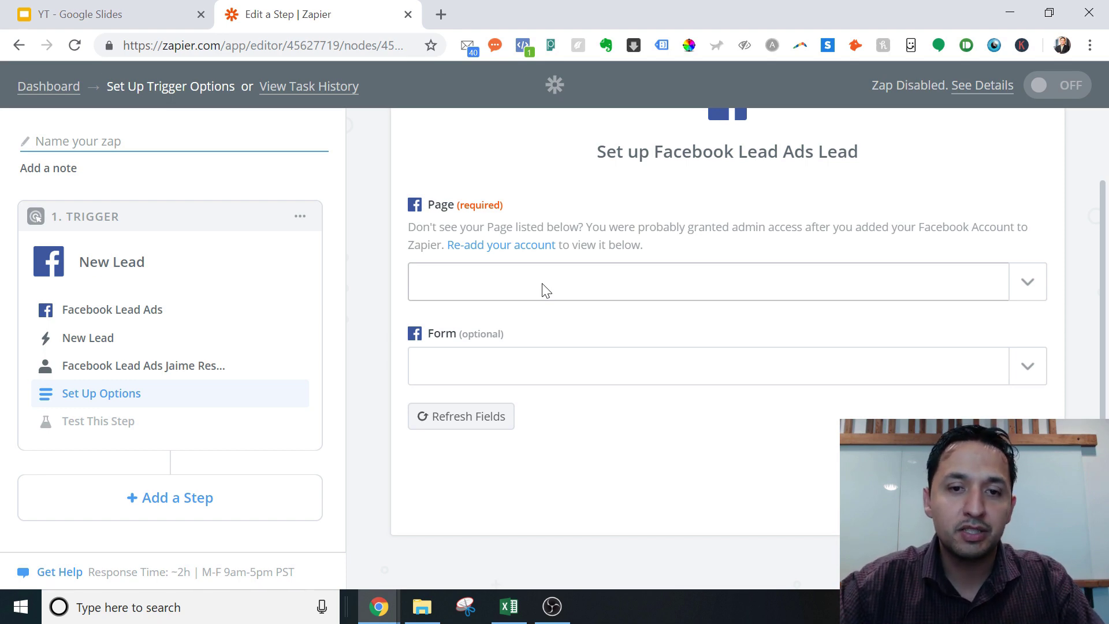
Set the trigger's Page to Echo Real Estate Advisors
click(545, 290)
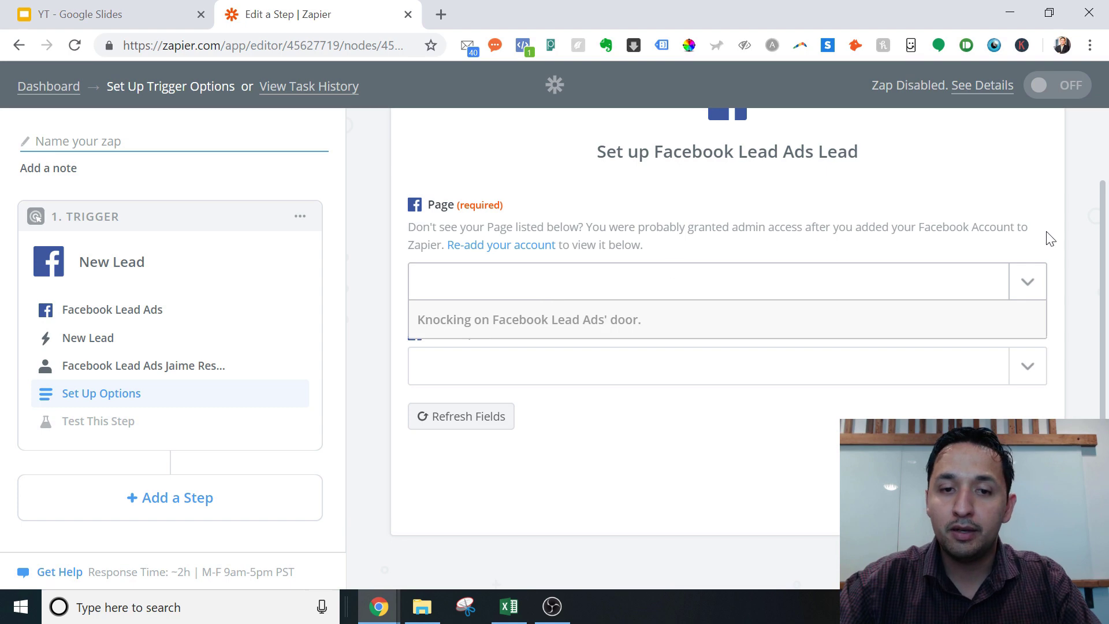
scroll(1097, 342, down, 1)
scroll(1097, 342, up, 1)
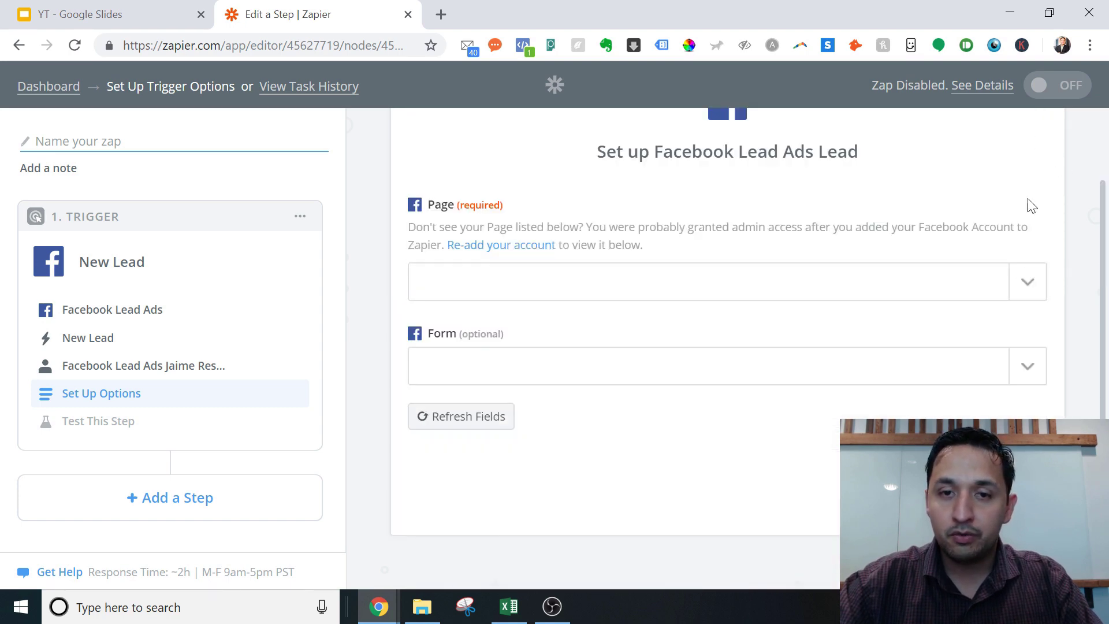
click(1023, 301)
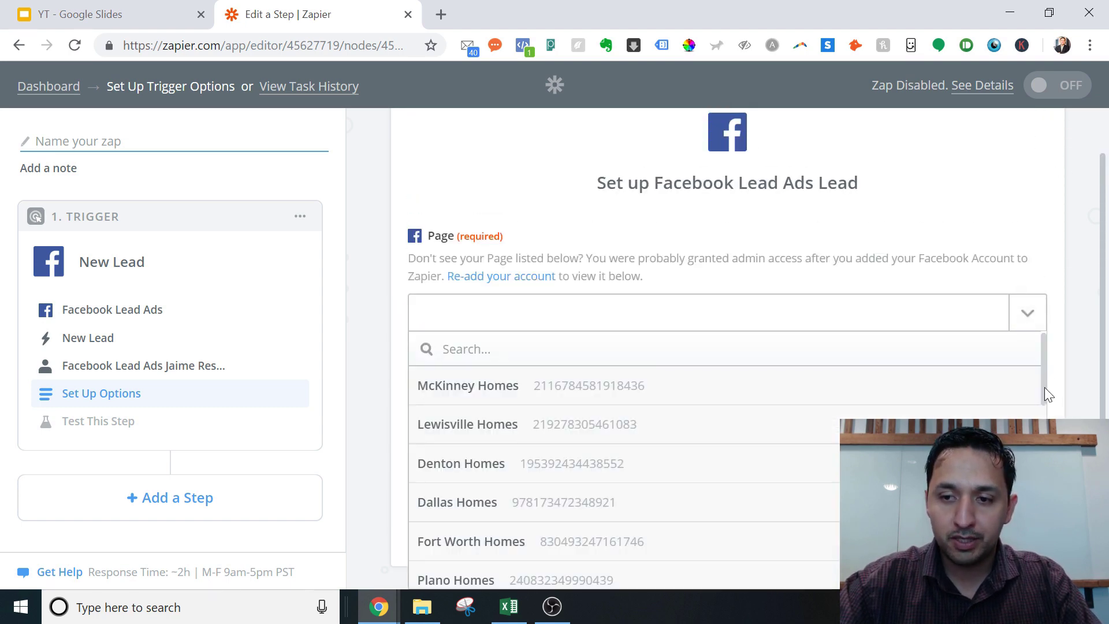
scroll(1048, 399, down, 3)
scroll(725, 450, down, 7)
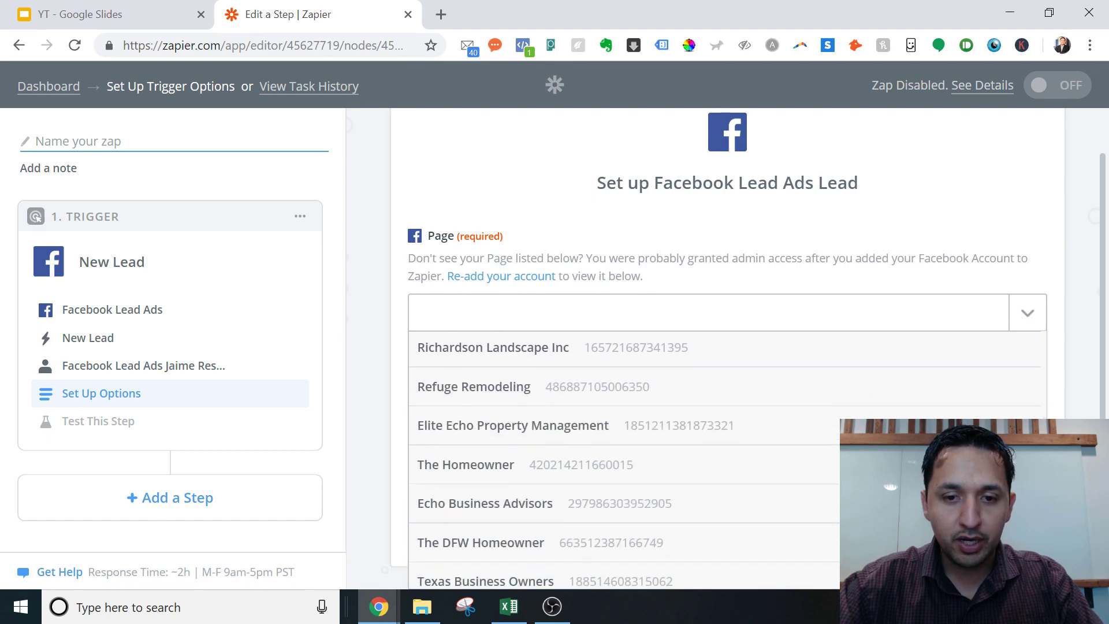
scroll(698, 409, down, 1)
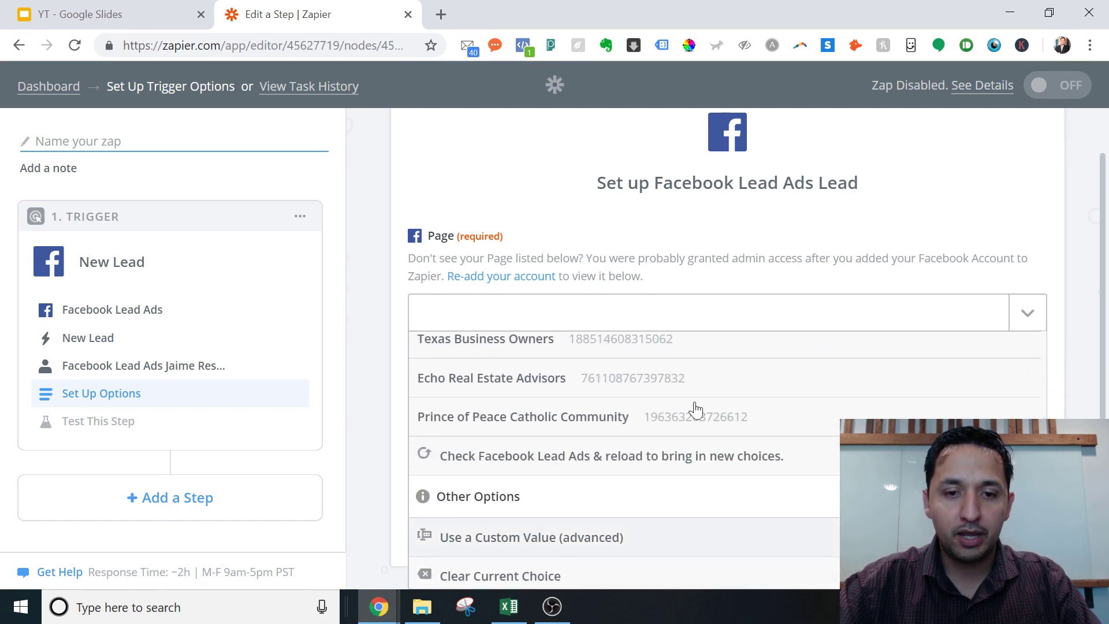
click(613, 381)
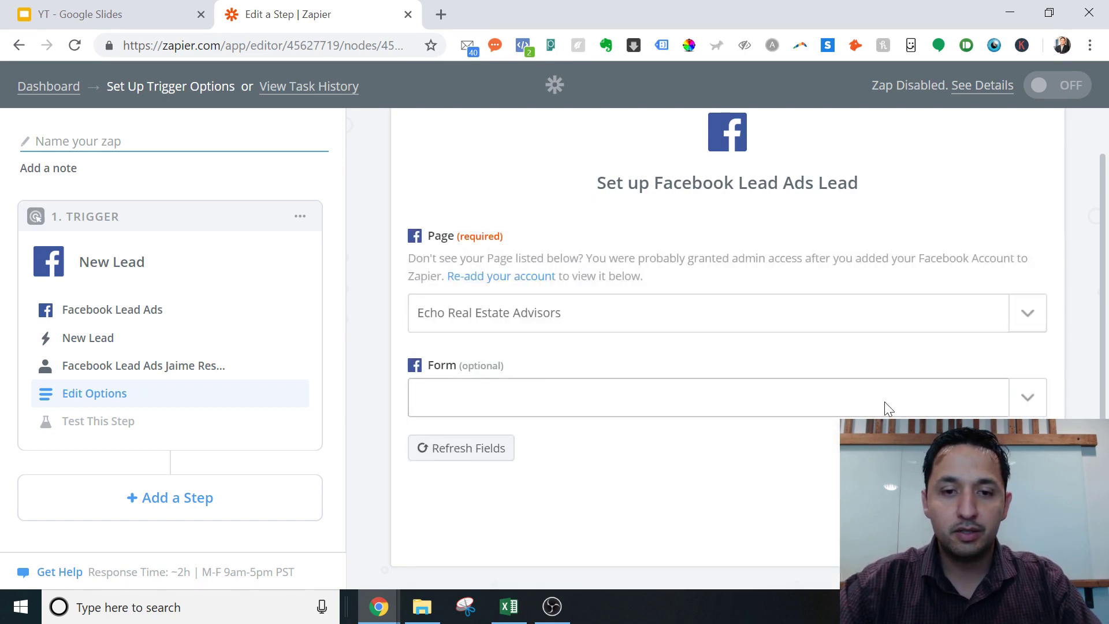
Set the trigger's Form to Arlington-Mansfield Home Seller Cheat Sheet
scroll(1102, 338, down, 1)
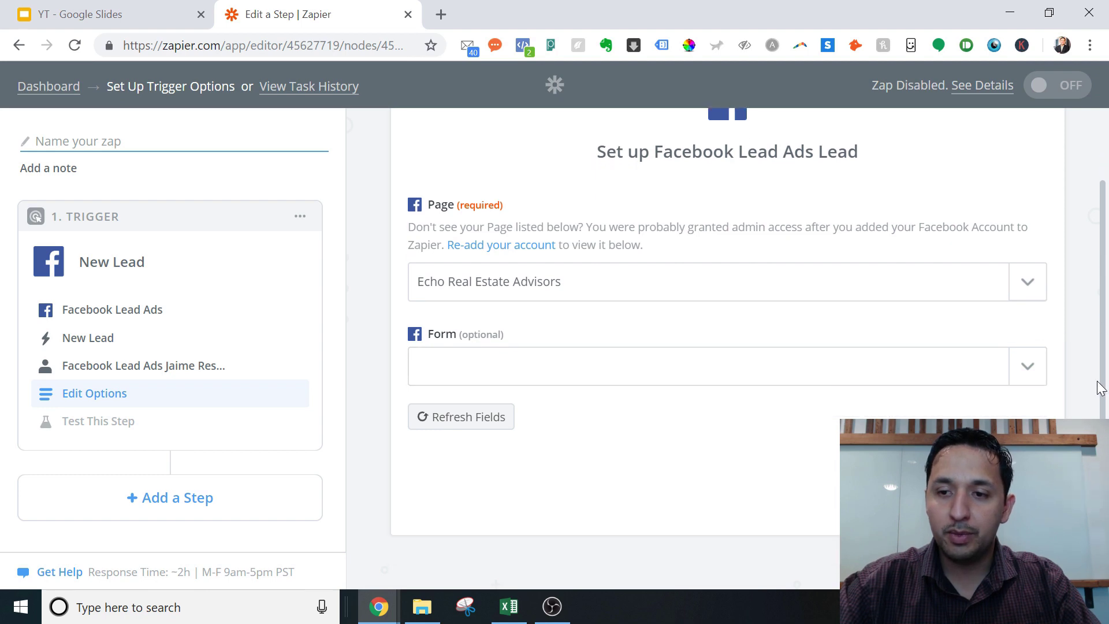
click(1015, 371)
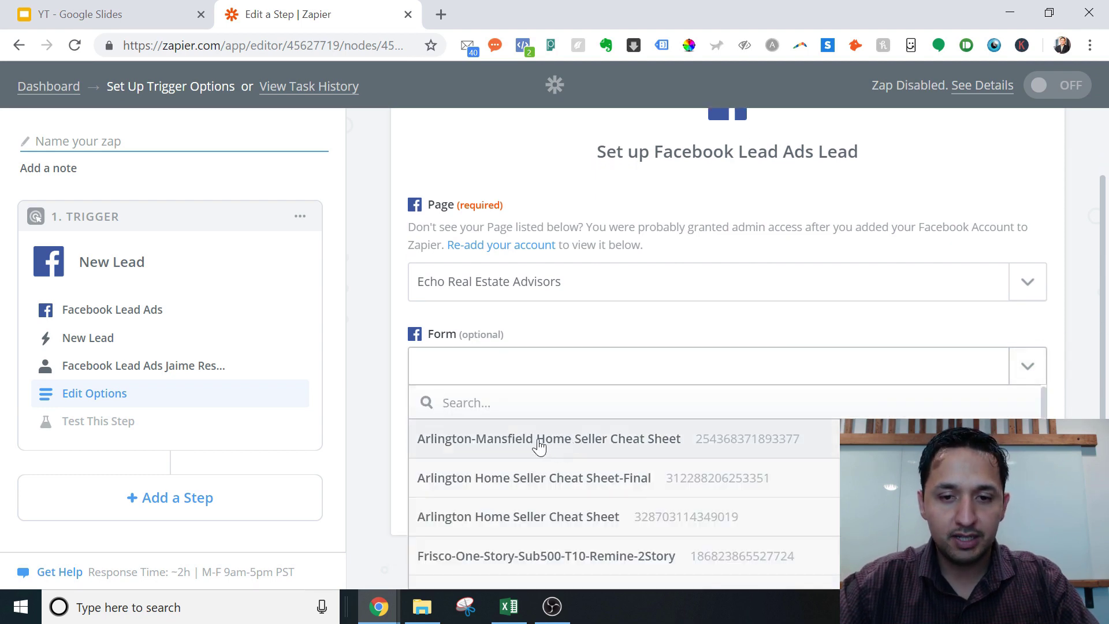
scroll(1046, 410, down, 8)
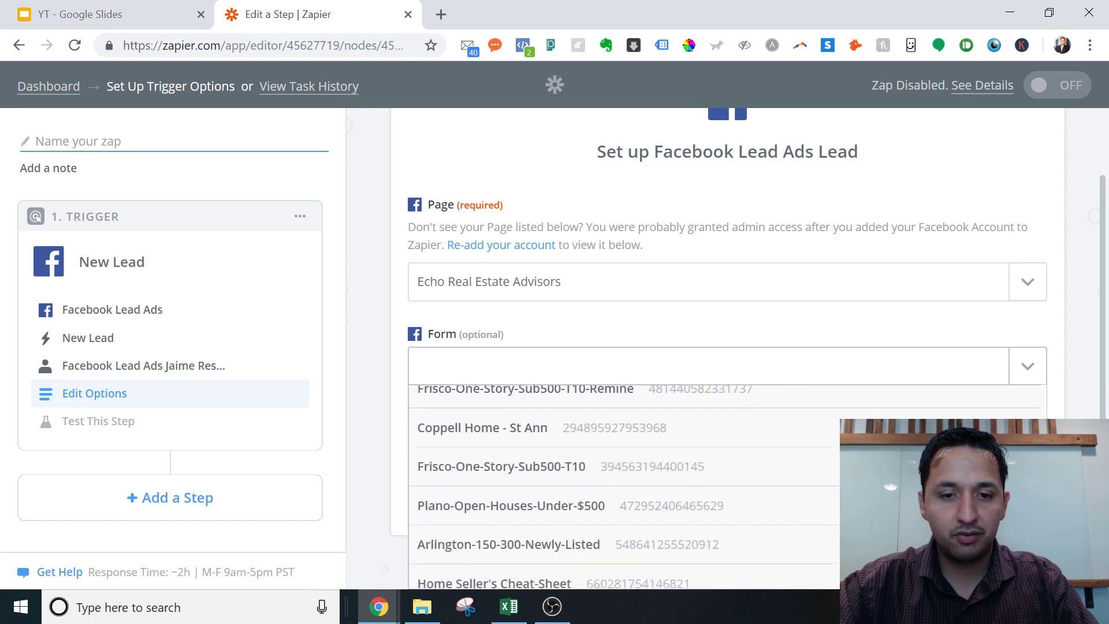
scroll(1042, 404, down, 1)
scroll(1042, 404, up, 10)
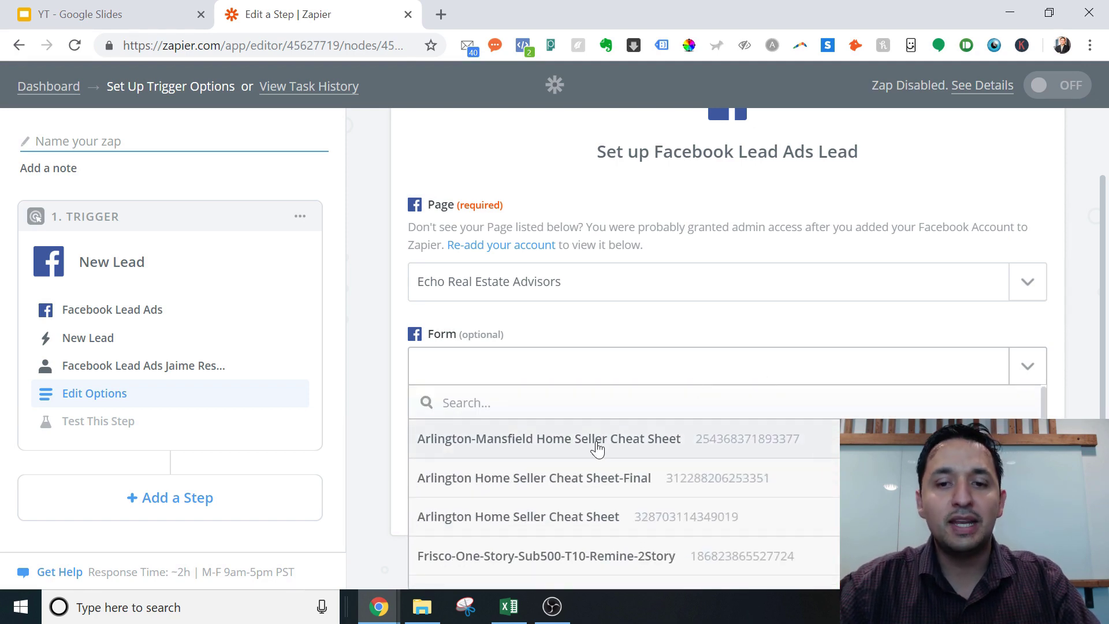
click(597, 448)
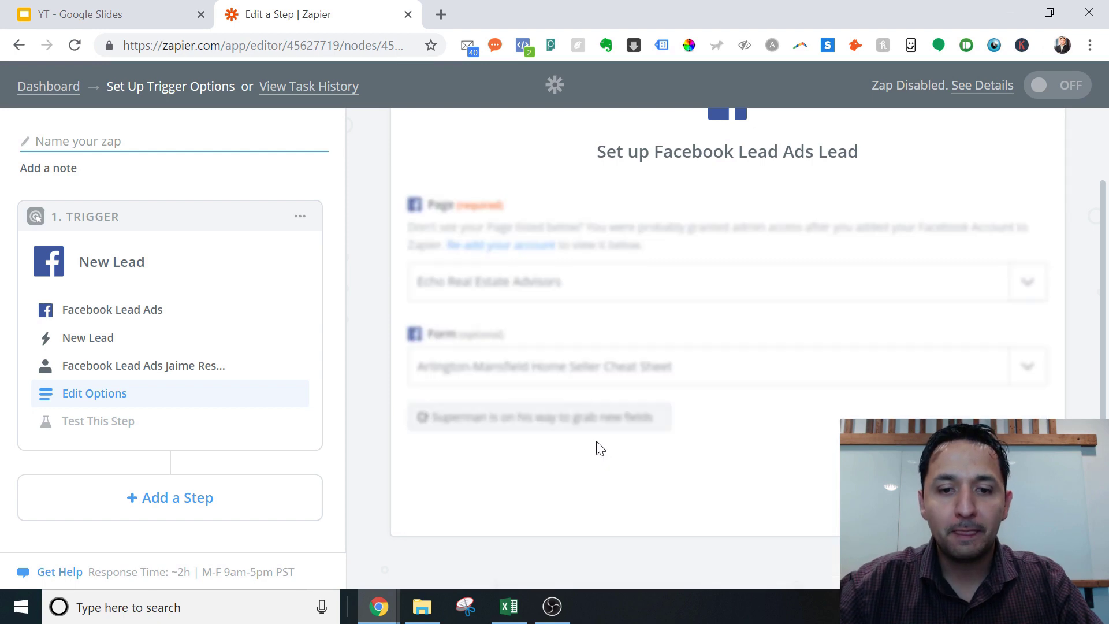
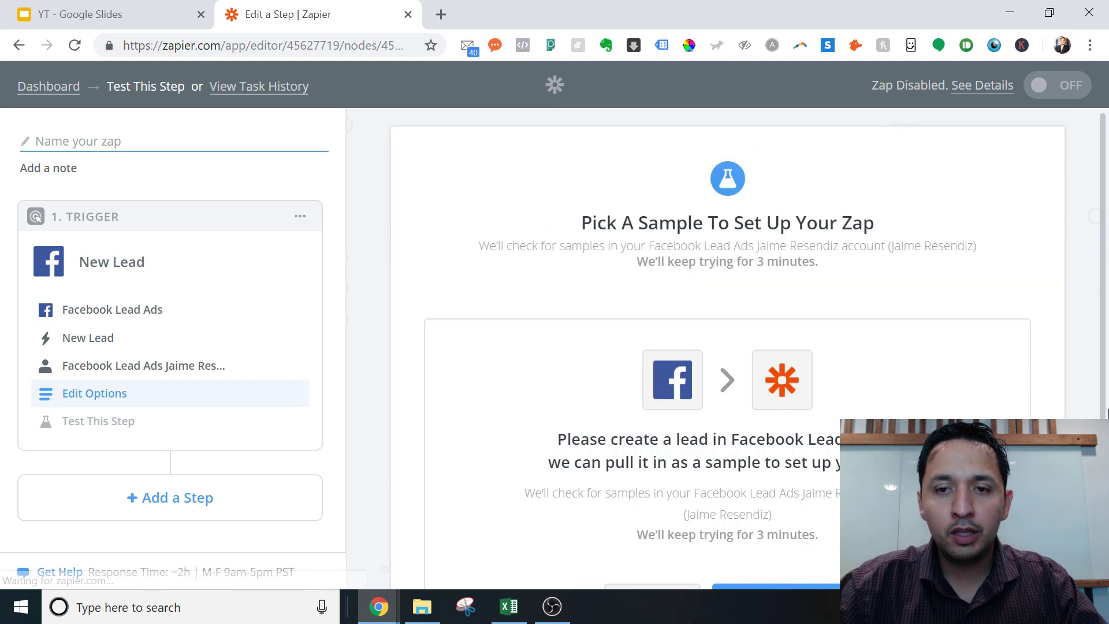
Scroll down the New Lead trigger setup to reach the Test This Step stage
drag(1103, 314, 1103, 448)
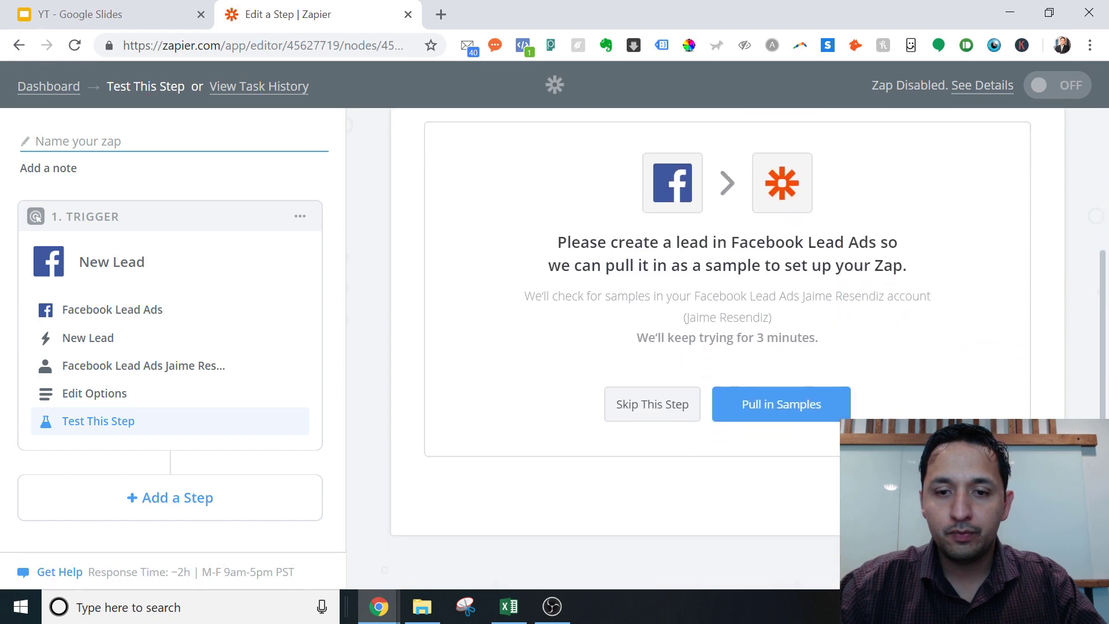
Skip the trigger test and continue without samples, using the default sample lead
click(632, 420)
click(633, 421)
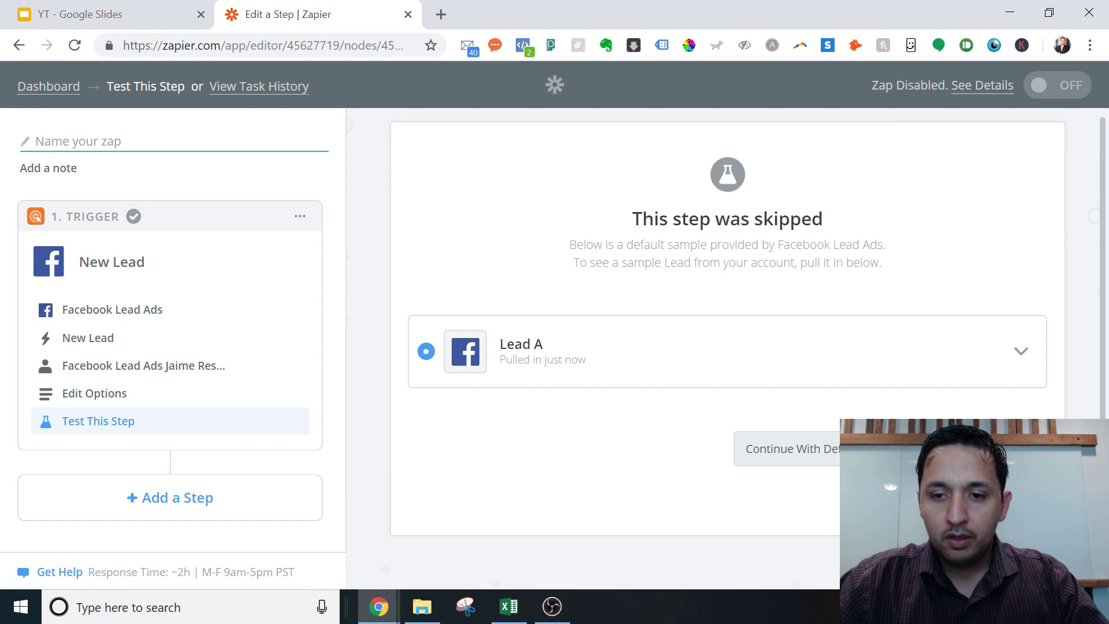
click(866, 449)
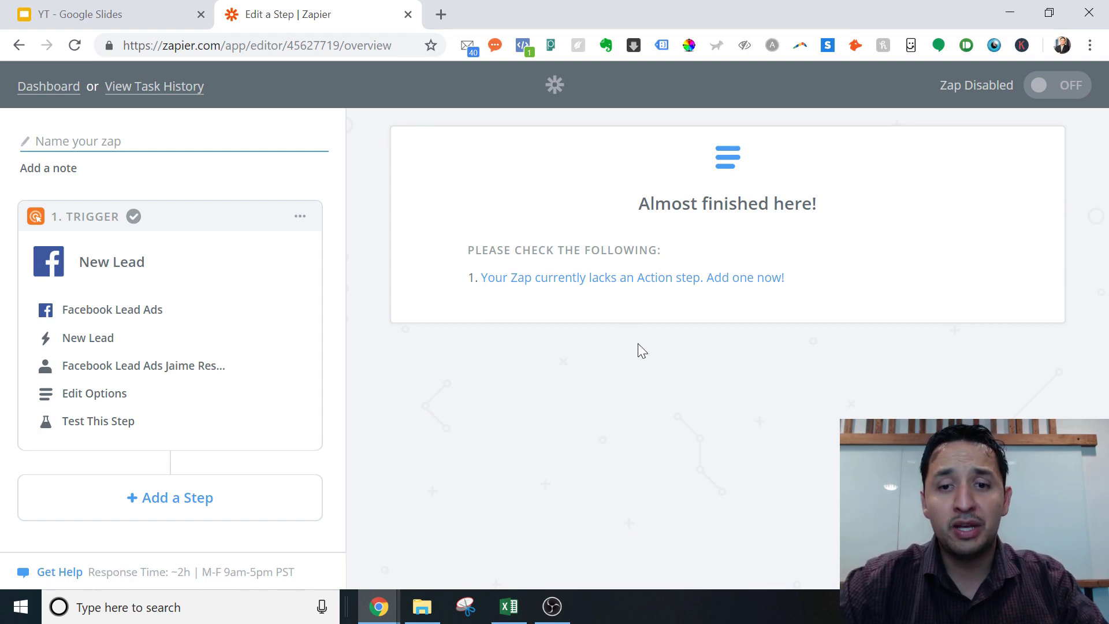
Add an action step to the Zap with Gmail as the app
click(580, 285)
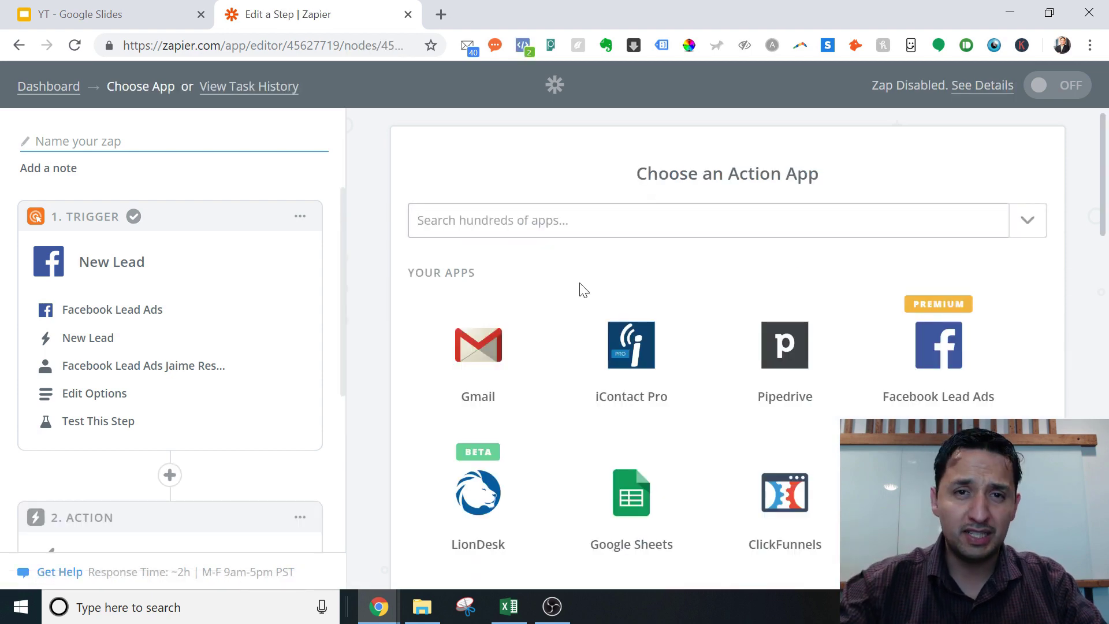
click(1105, 211)
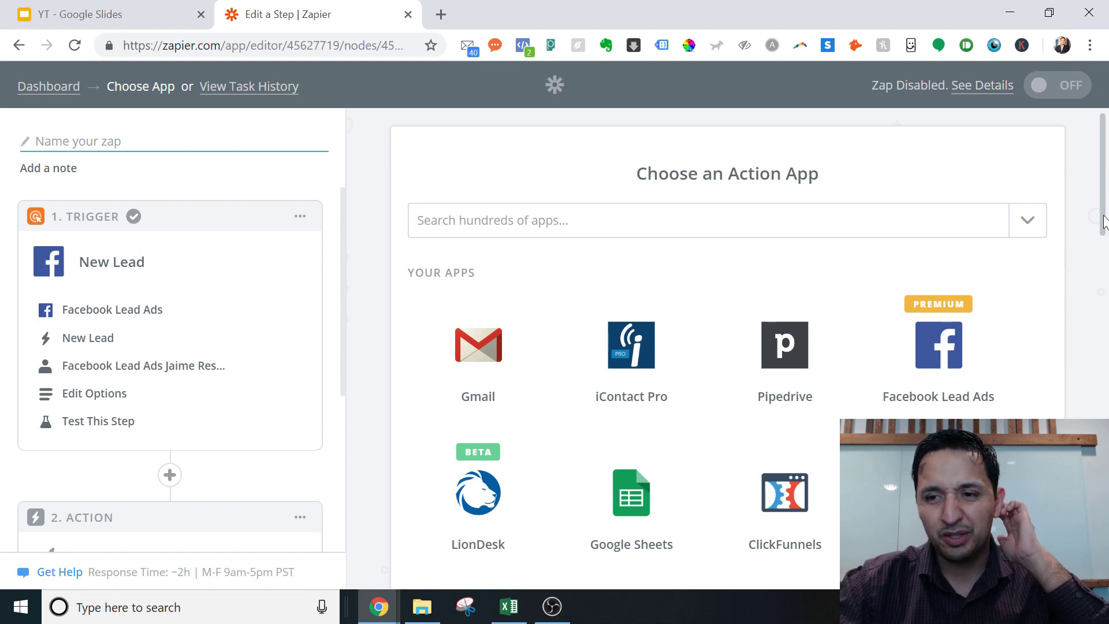
drag(1102, 232, 1104, 262)
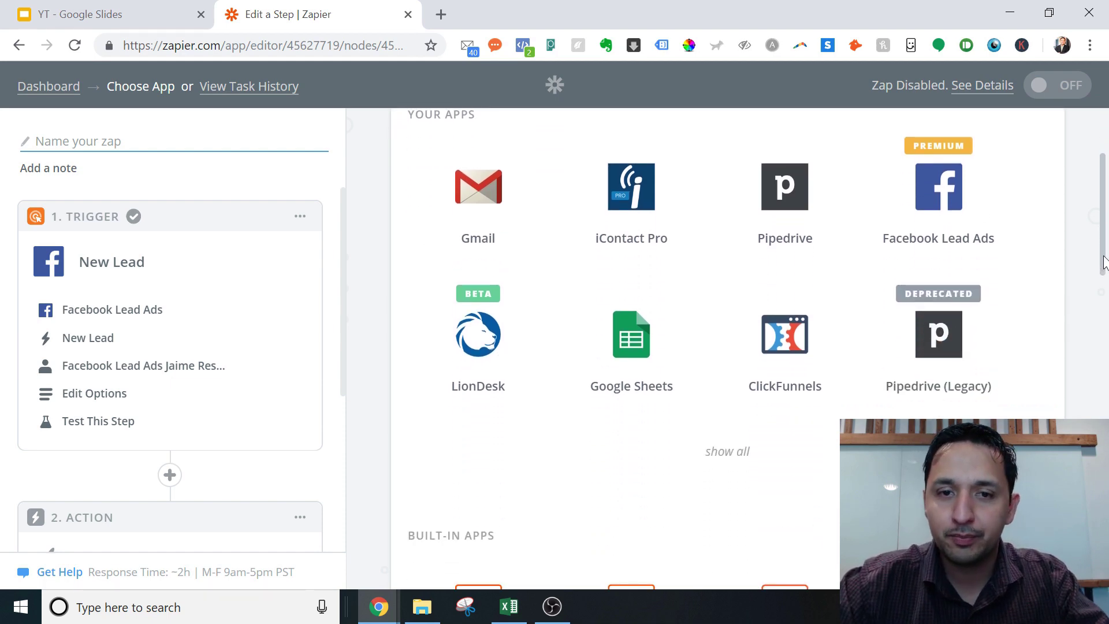
click(477, 213)
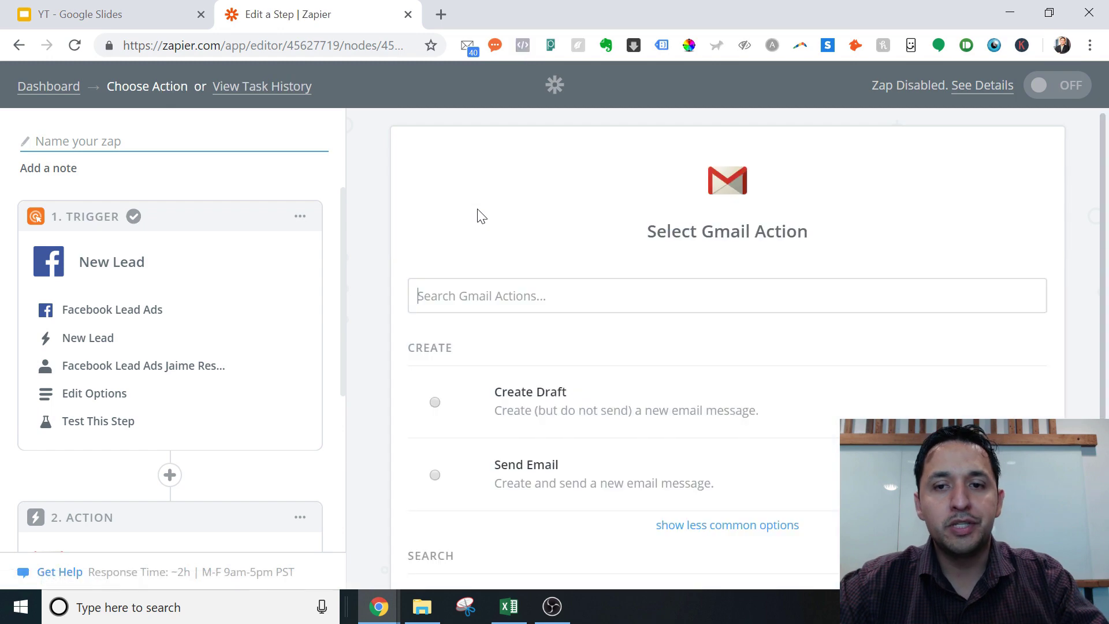
Choose the Send Email action and select the connected Gmail account
drag(1103, 312, 1103, 411)
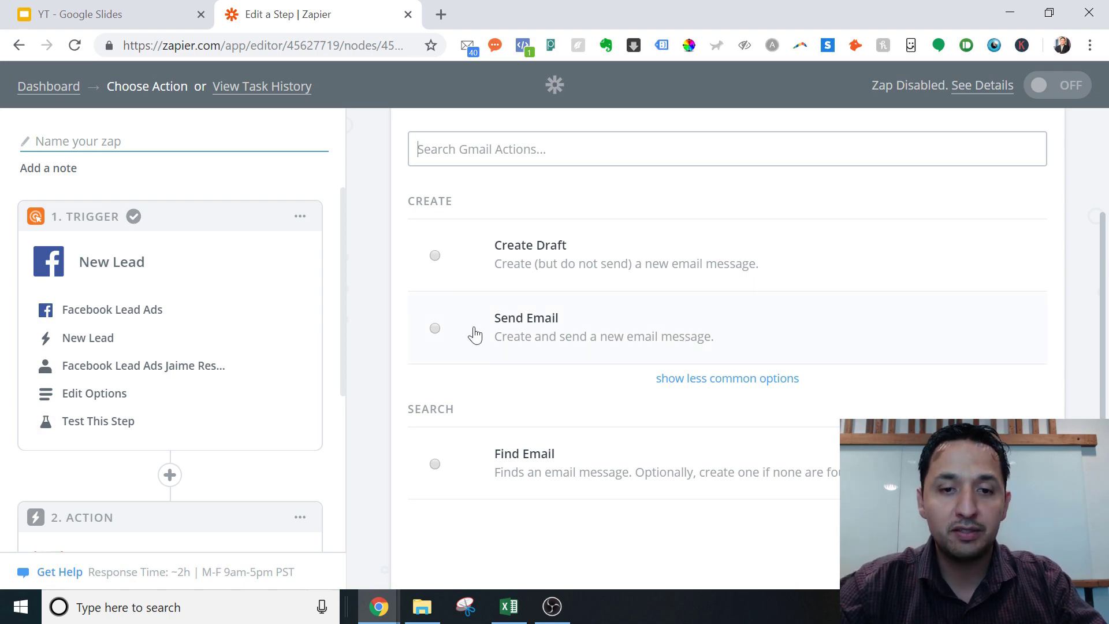
click(435, 328)
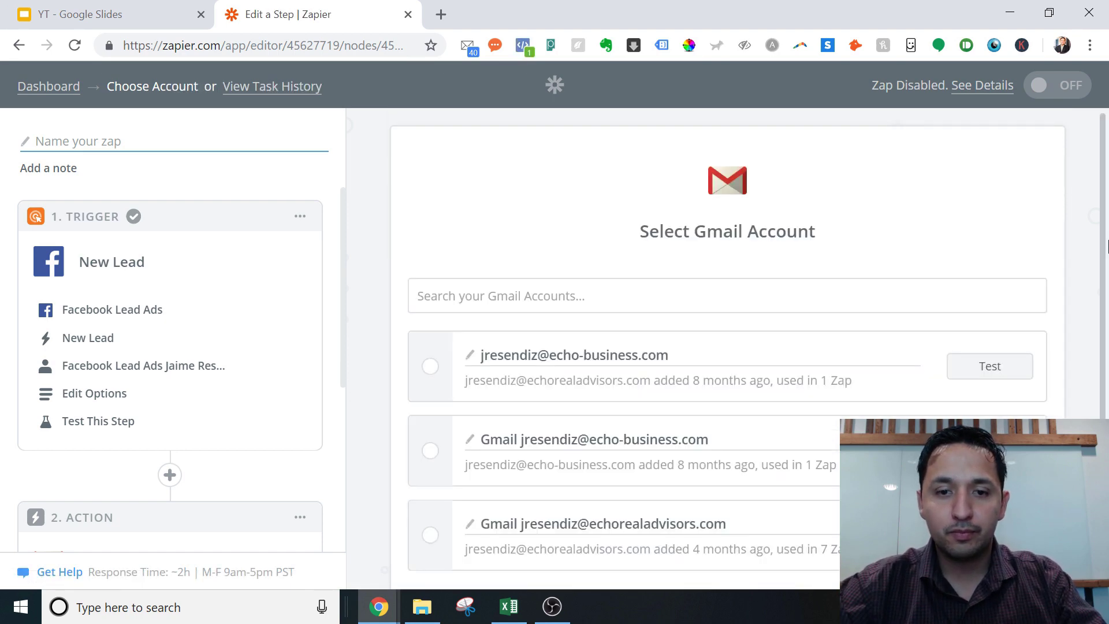
click(430, 540)
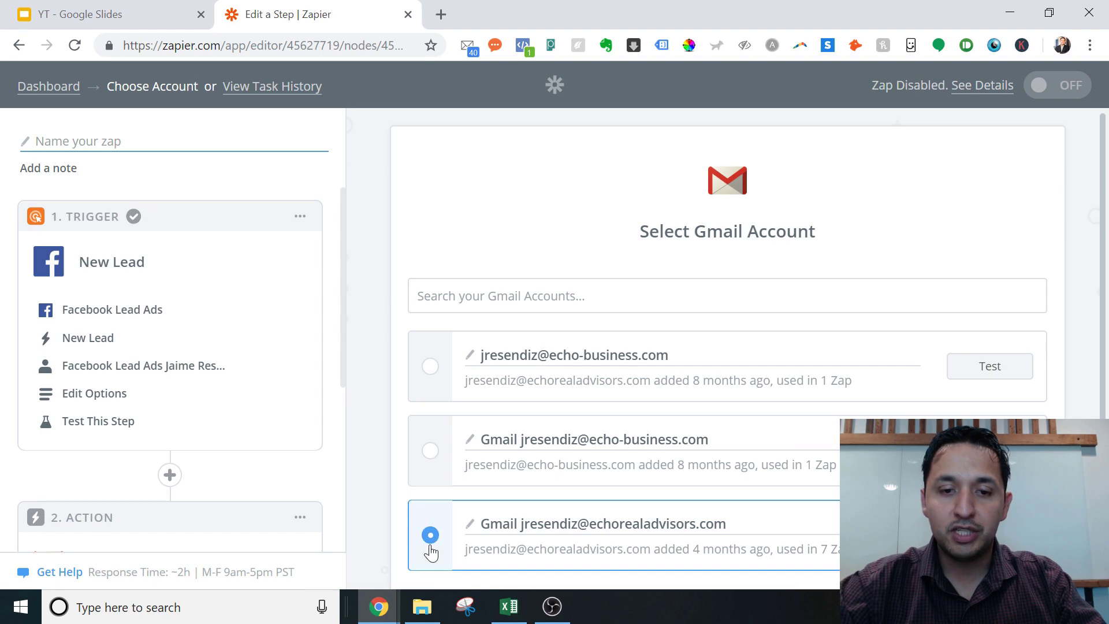
scroll(430, 551, down, 4)
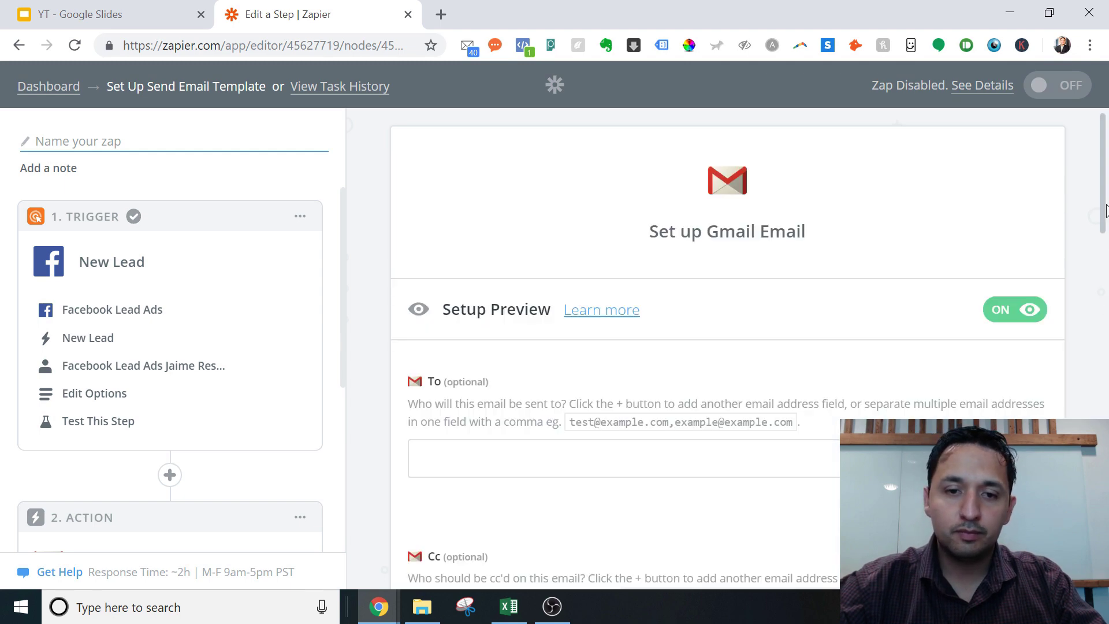
Enter the recipient's e-mail address in the To field, correcting typos
scroll(1103, 237, down, 1)
scroll(1100, 260, down, 4)
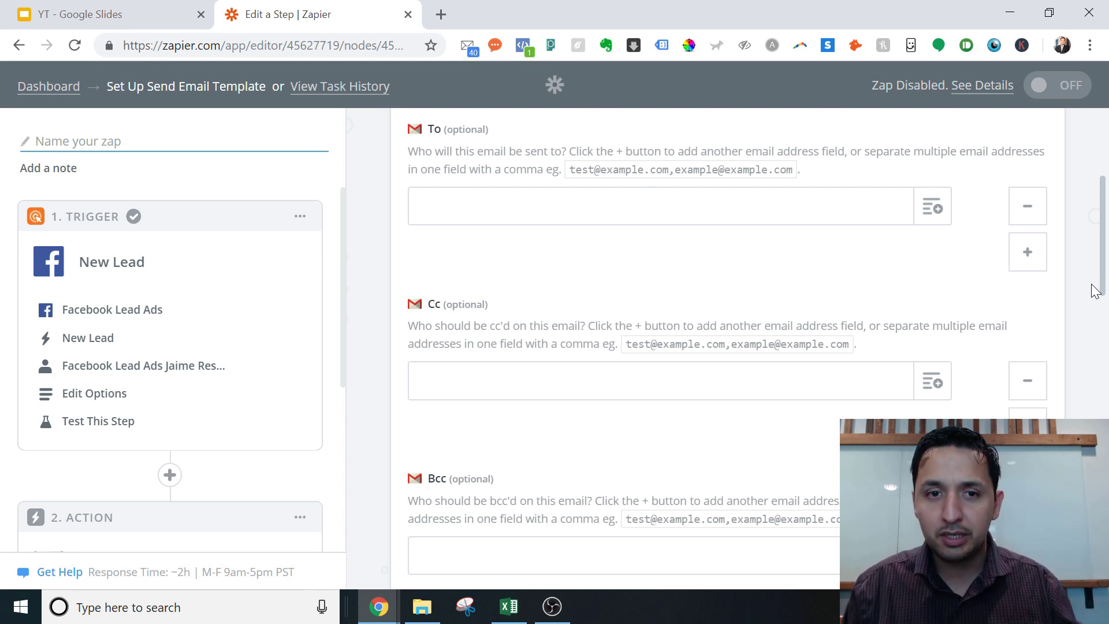
click(527, 199)
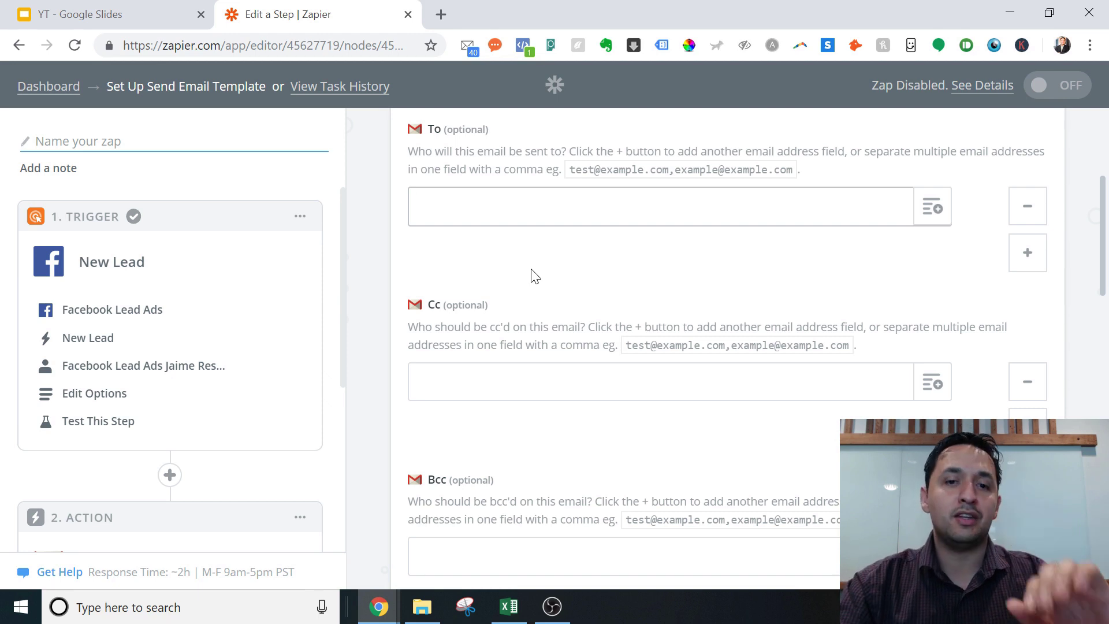
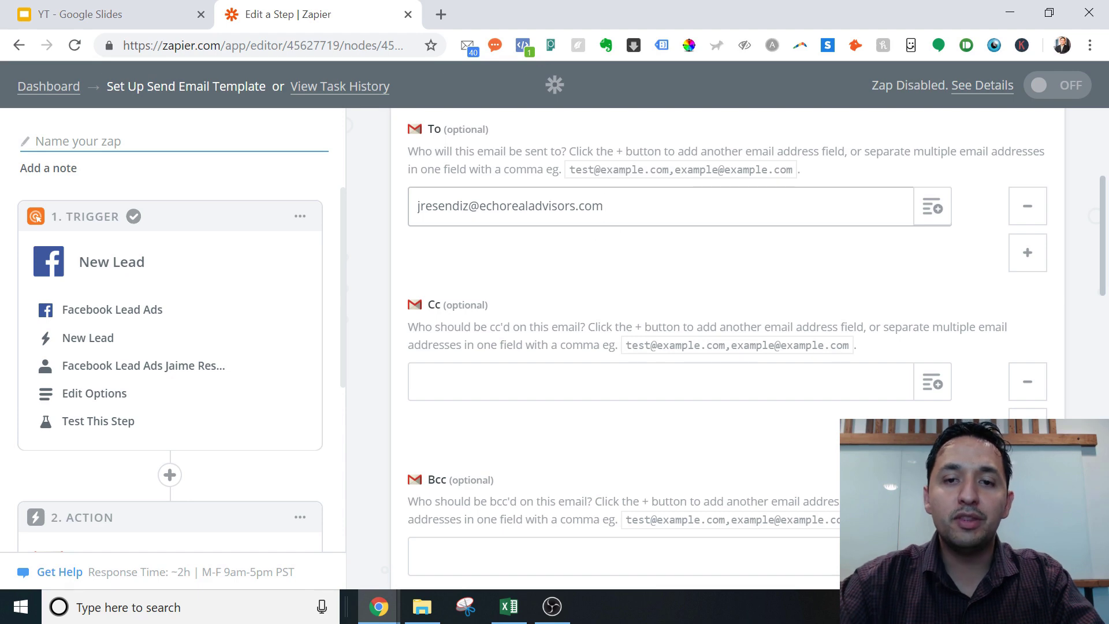
click(509, 284)
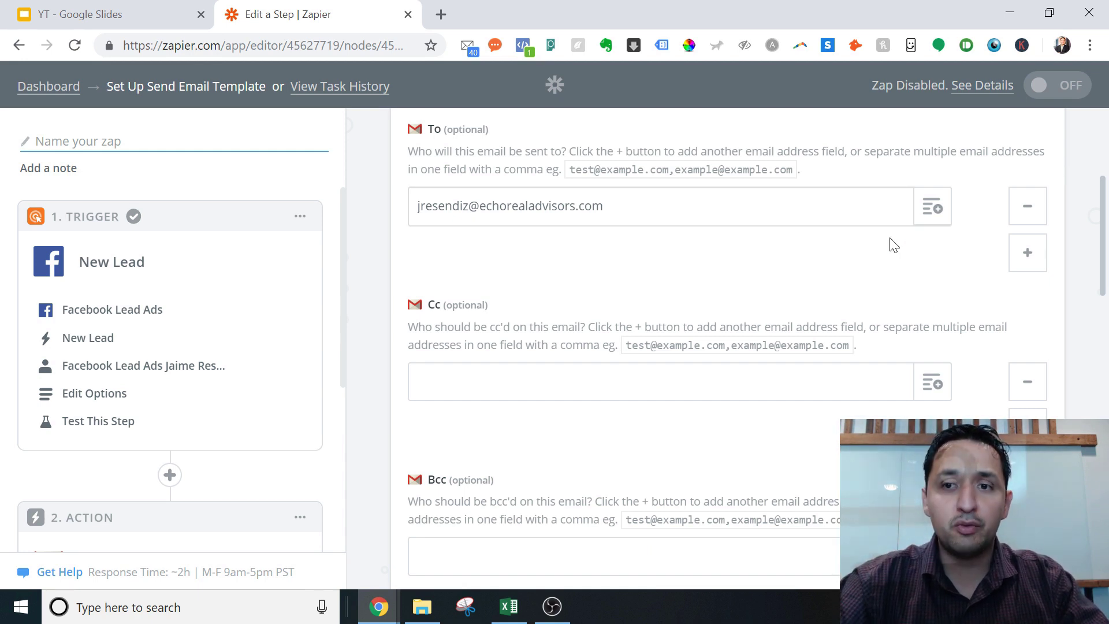
Try inserting the lead's Email field into To, then remove it, keeping the typed address
click(935, 215)
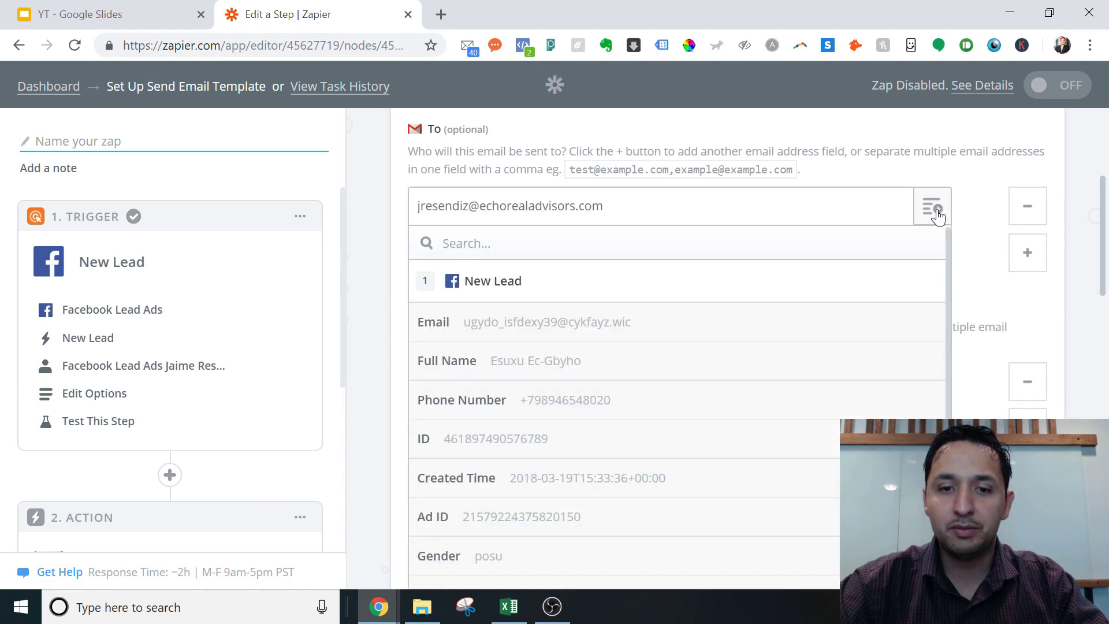
click(442, 329)
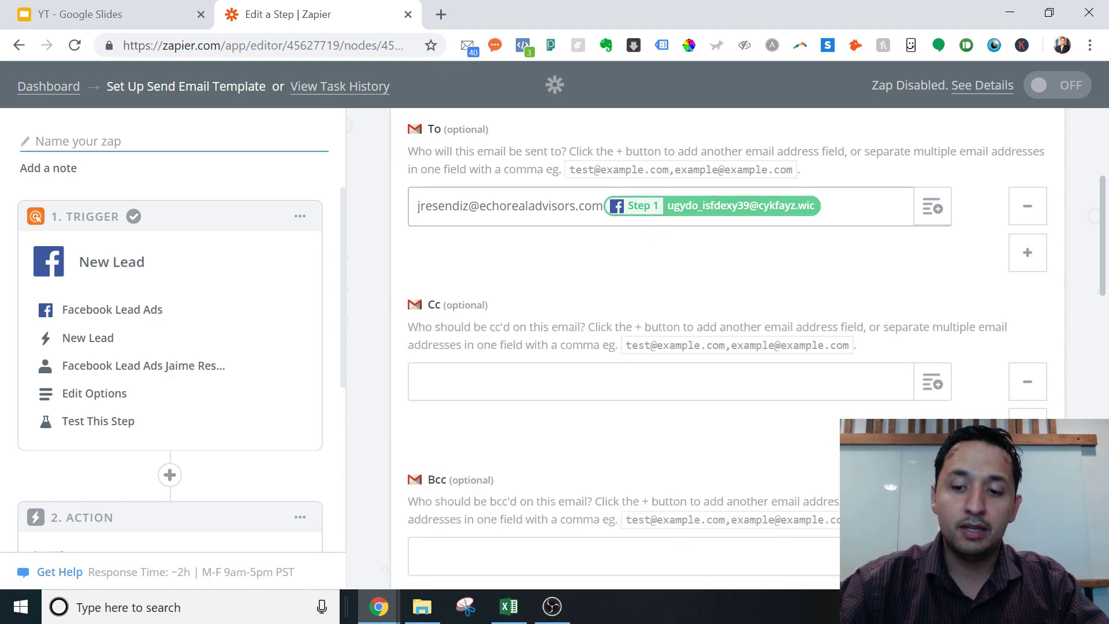
key(BackSpace)
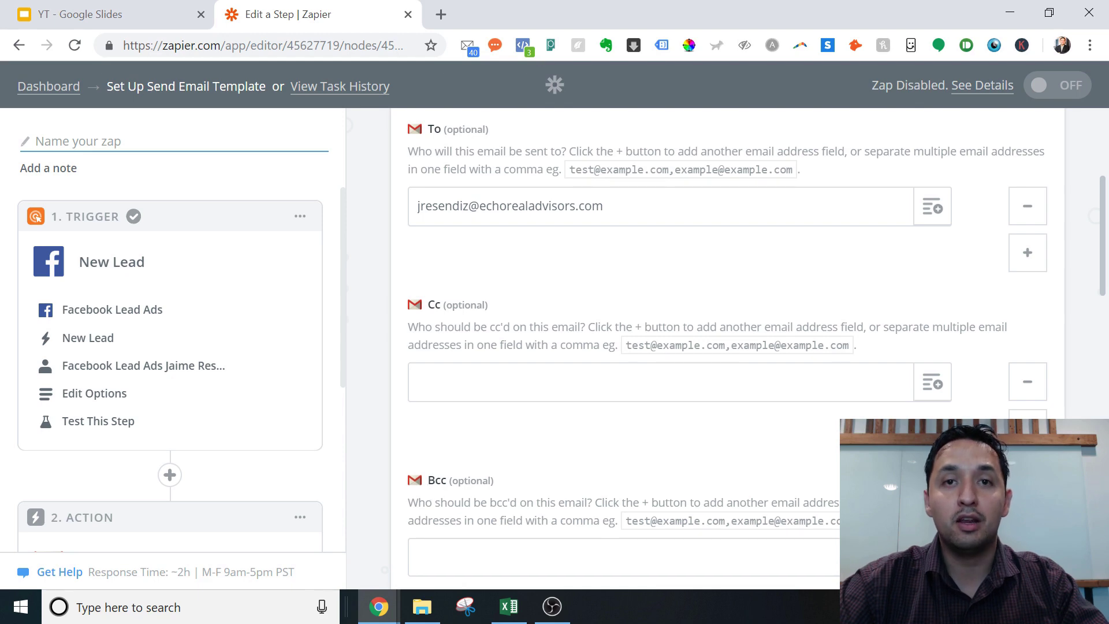
drag(1102, 283, 1100, 400)
Set From to the Gmail account's address and From Name to the agent's name plus 'Realtor'
click(491, 216)
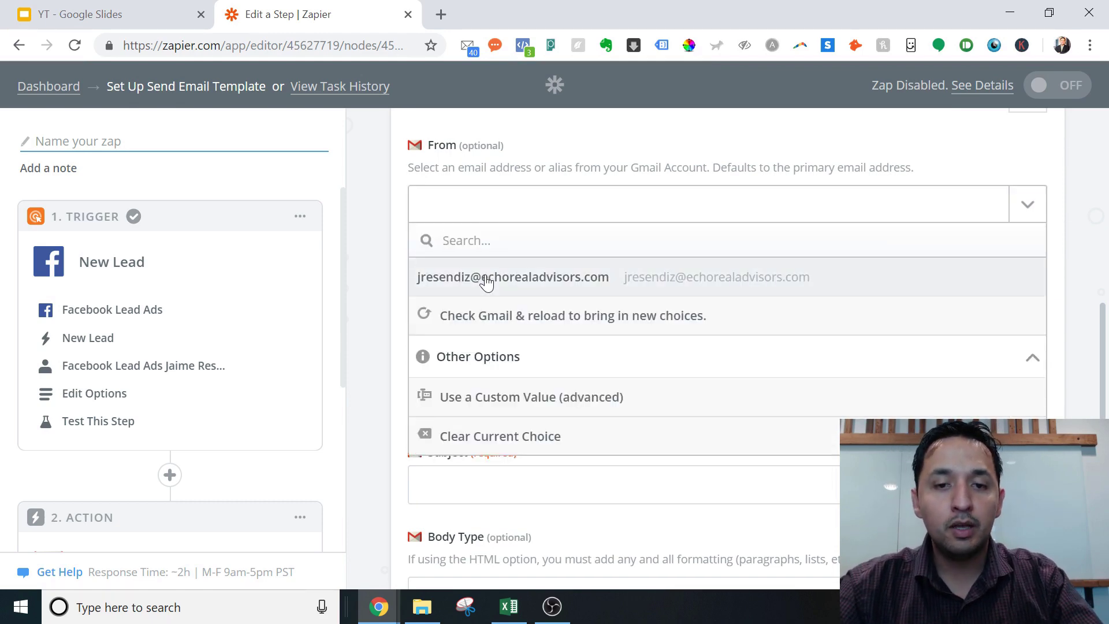
click(487, 281)
click(490, 282)
key(BackSpace)
key(BackSpace)
key(BackSpace)
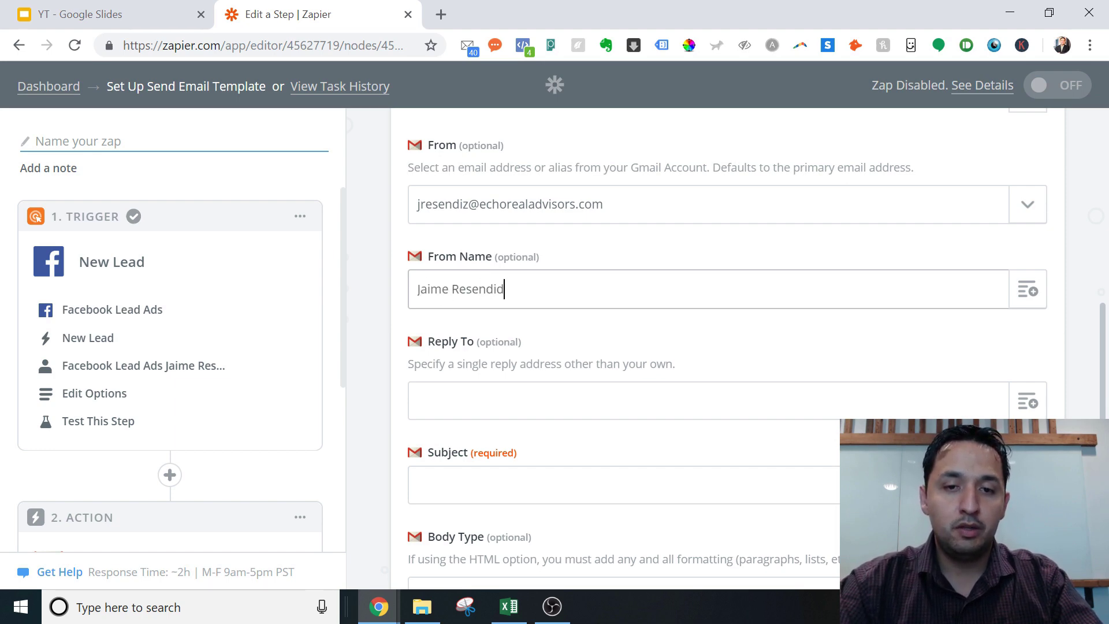
key(BackSpace)
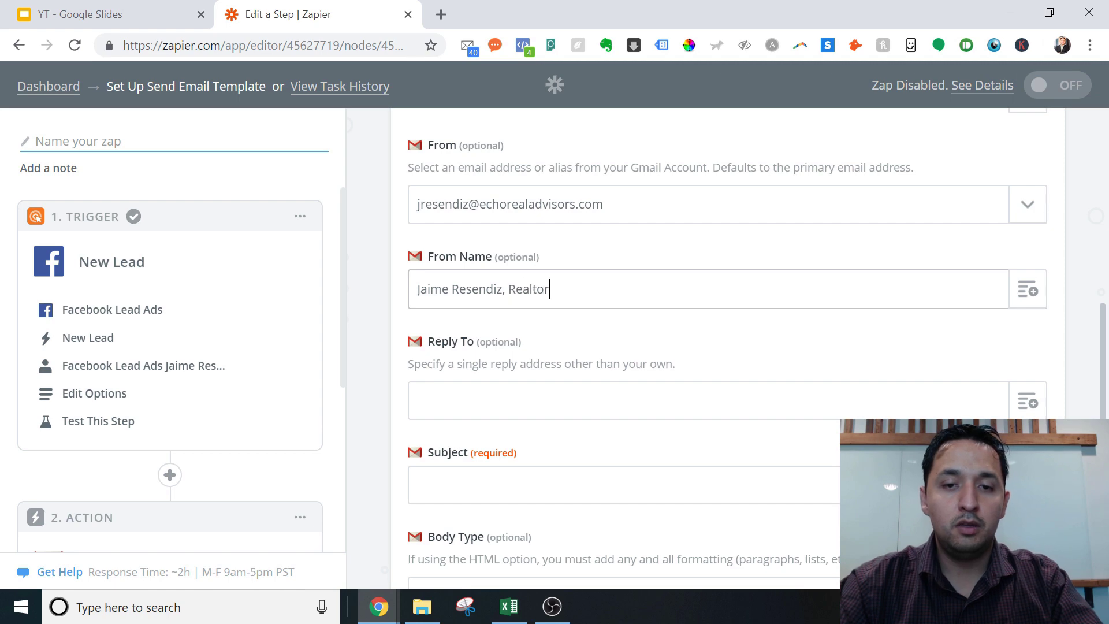
click(471, 413)
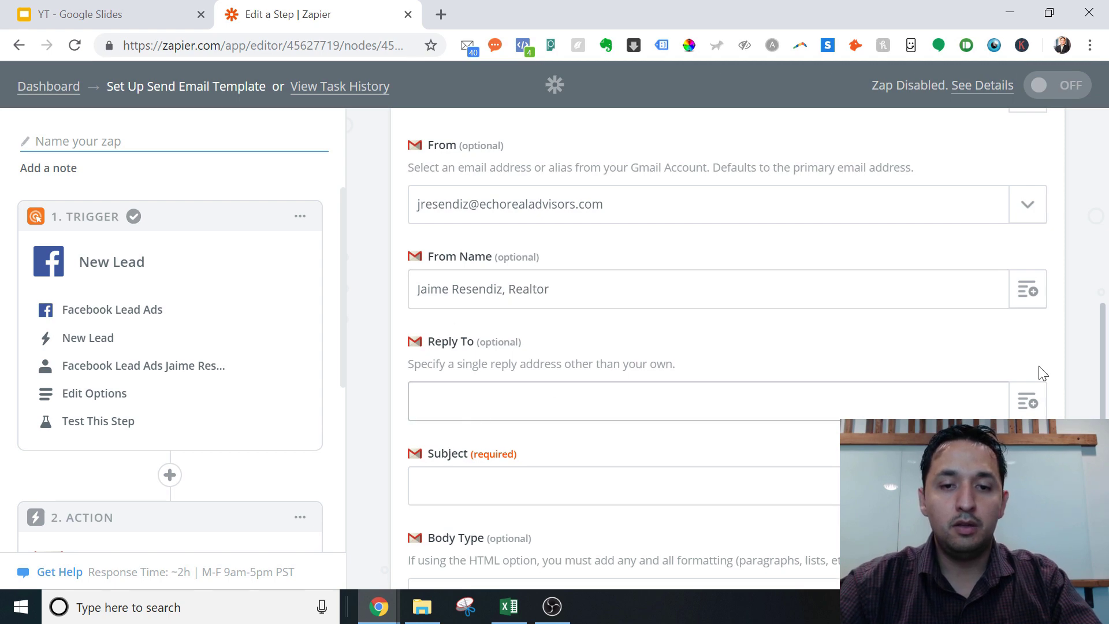
drag(1100, 386, 1101, 408)
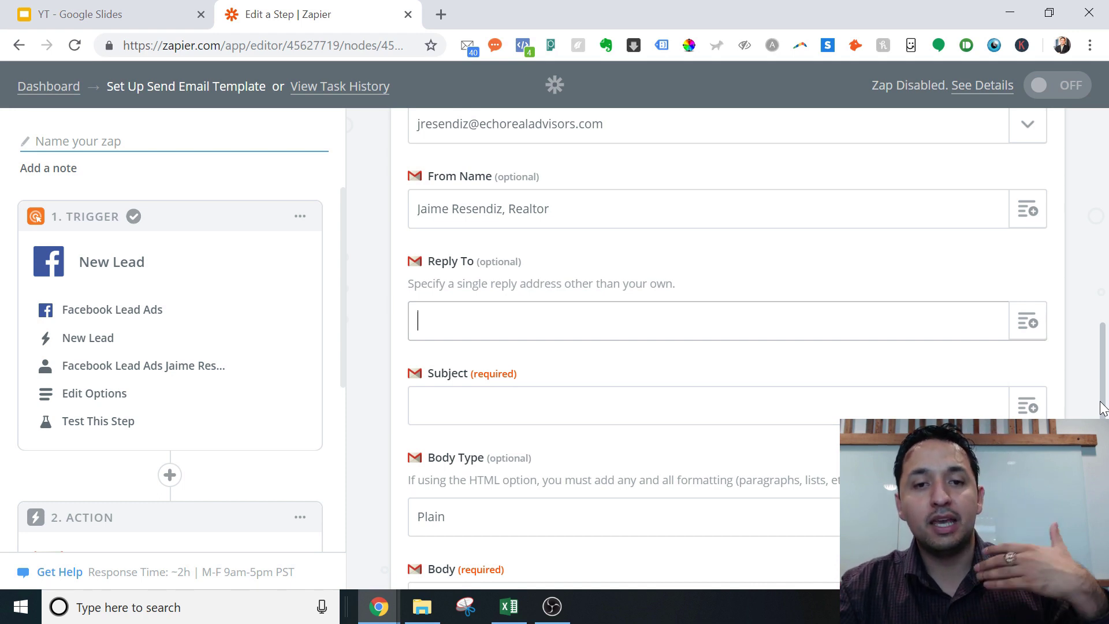
scroll(1103, 403, down, 1)
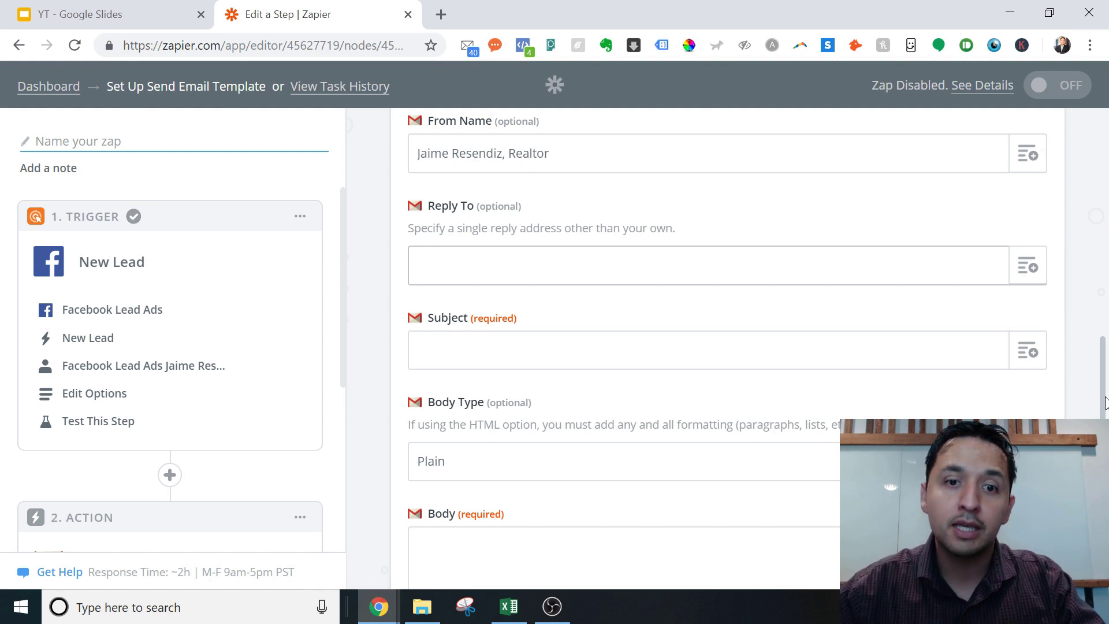
Set the email Subject to 'Arlington Lead-Home Seller Cheat Sheet-FB', fixing typos
click(484, 346)
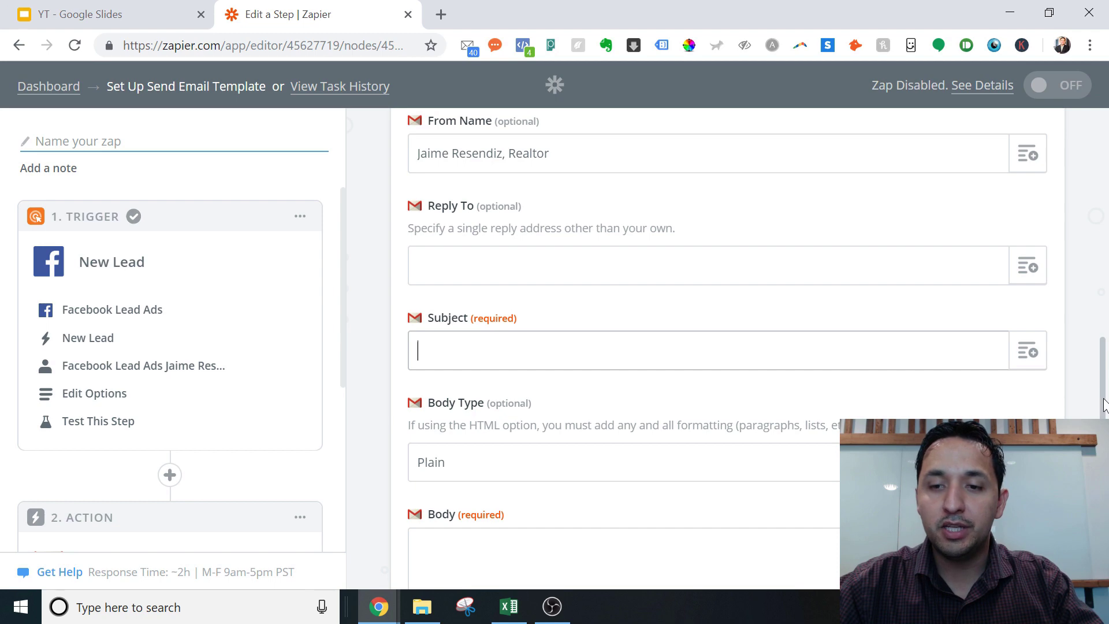
scroll(1102, 399, down, 2)
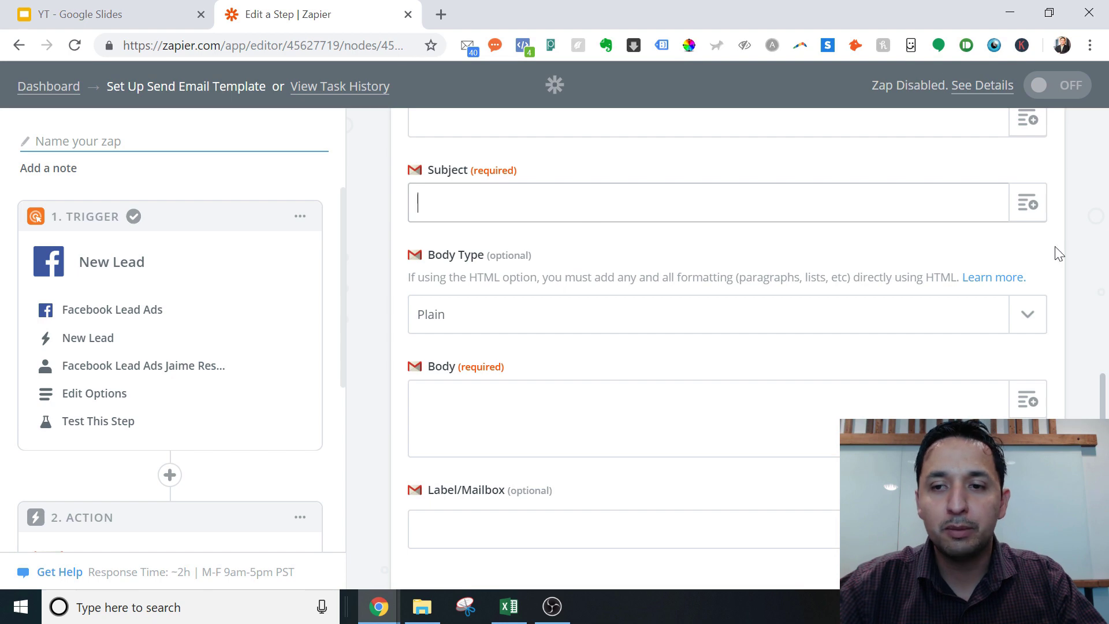
click(1028, 205)
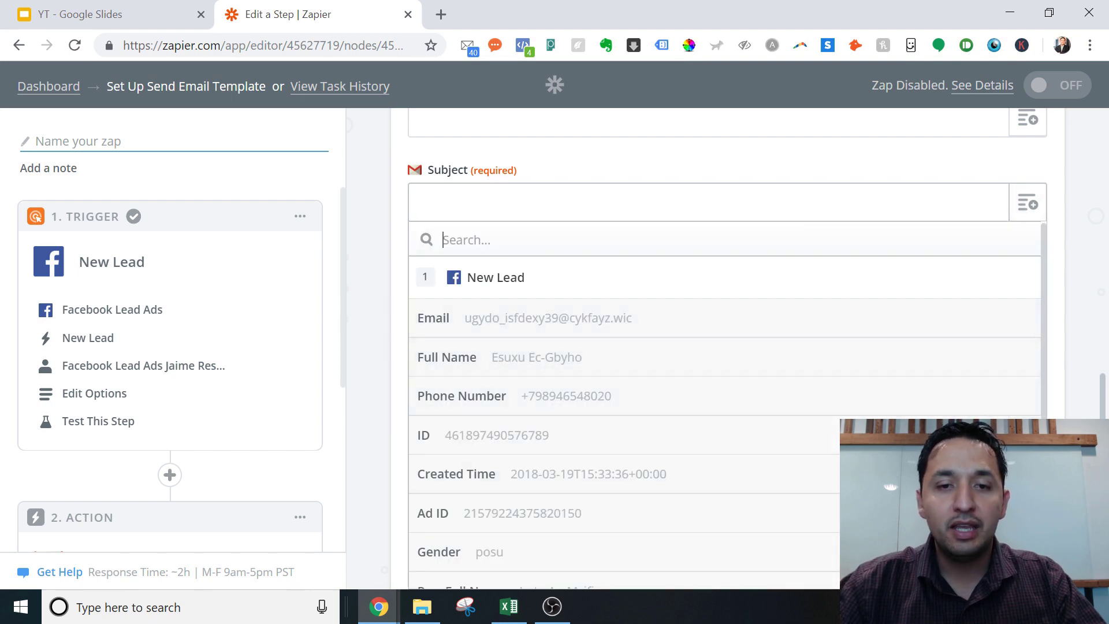
click(467, 216)
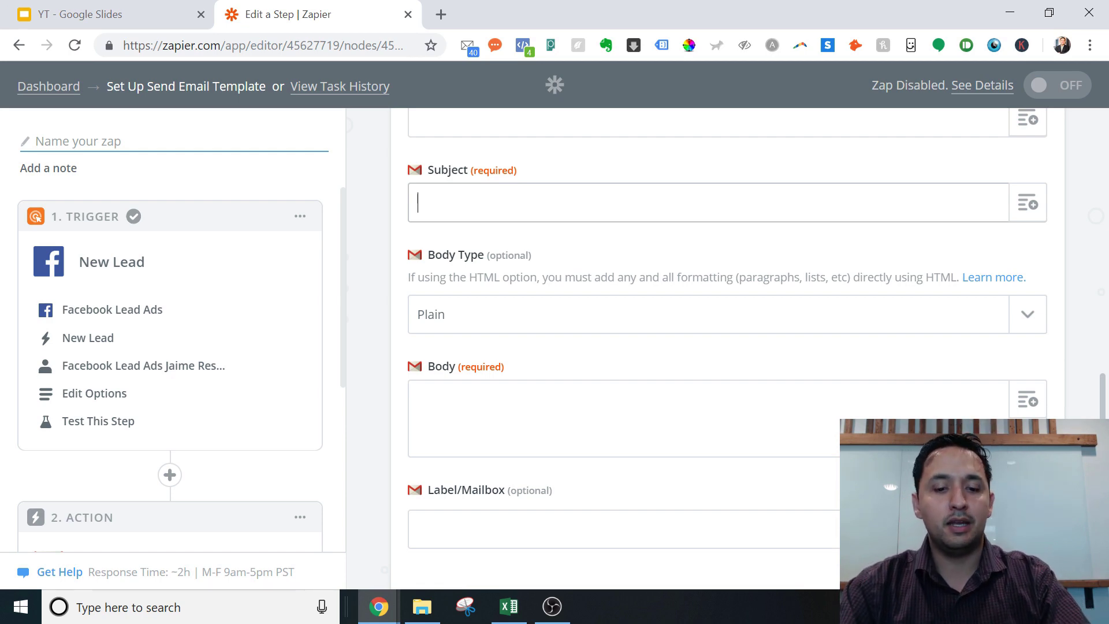
text(Home S)
key(BackSpace)
key(BackSpace)
key(BackSpace)
key(BackSpace)
key(BackSpace)
key(BackSpace)
text(Ar)
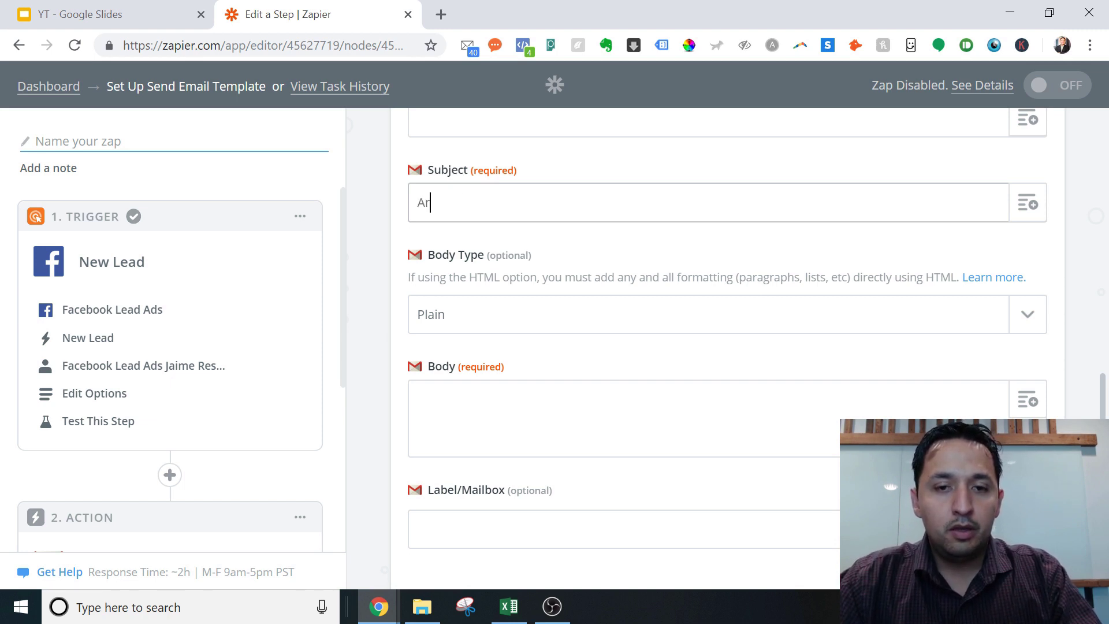
text(lington Lead-)
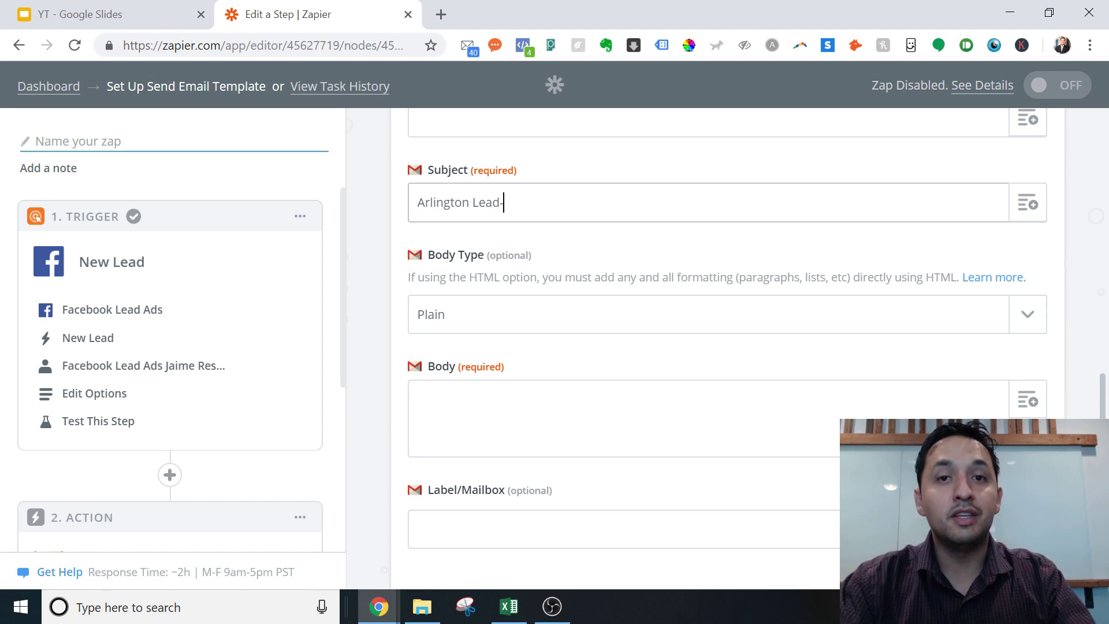
text(Home Seller CHeat)
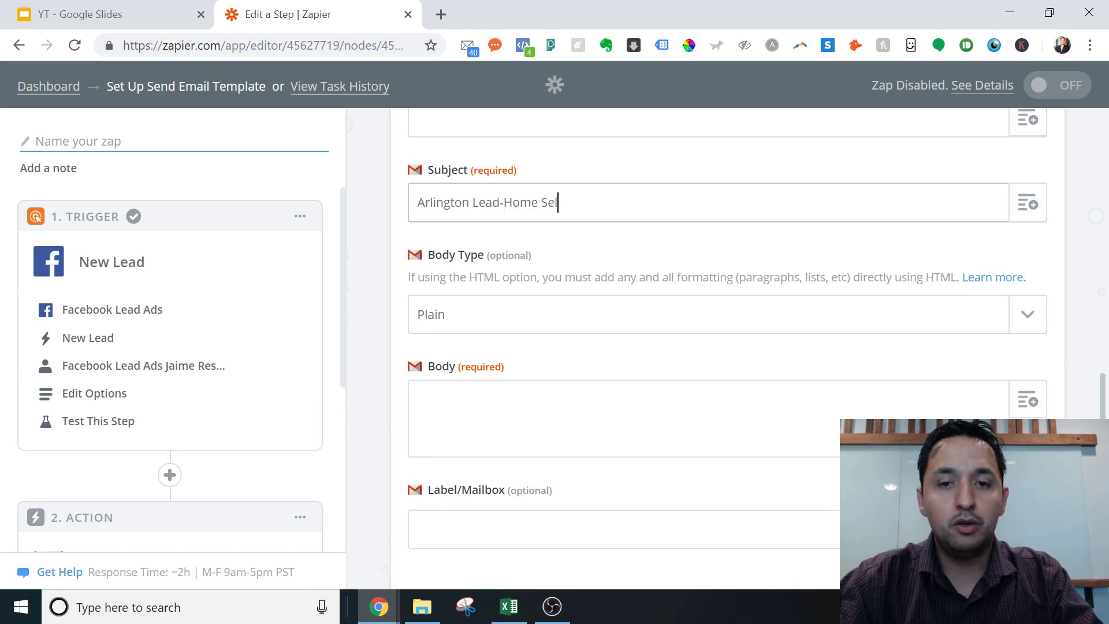
key(BackSpace)
key(BackSpace)
key(BackSpace)
key(BackSpace)
text(he)
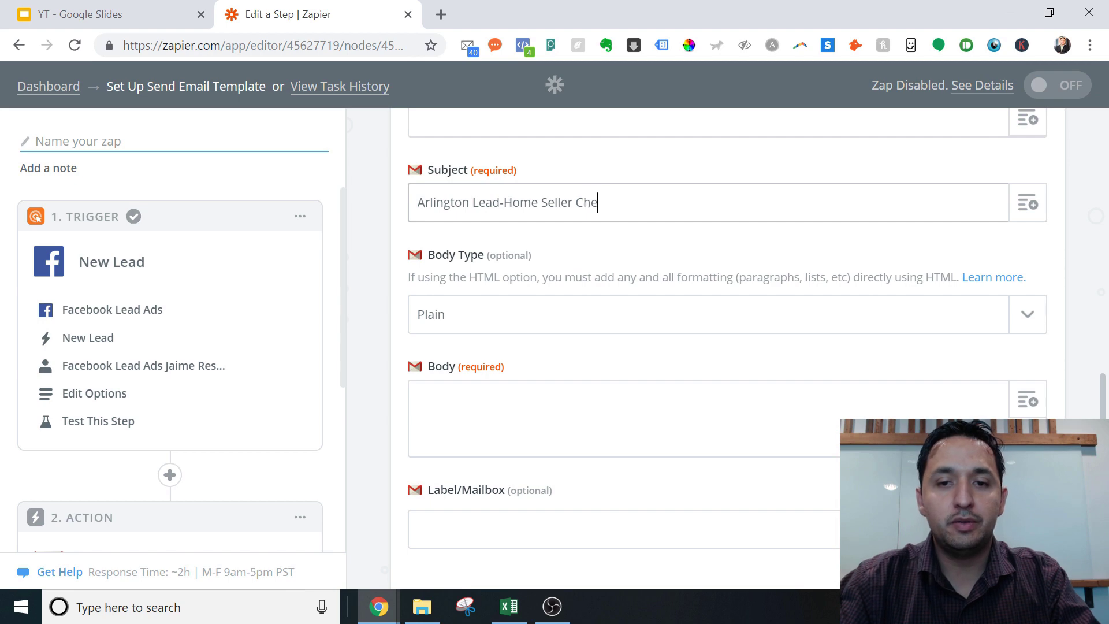
text(at Sheet)
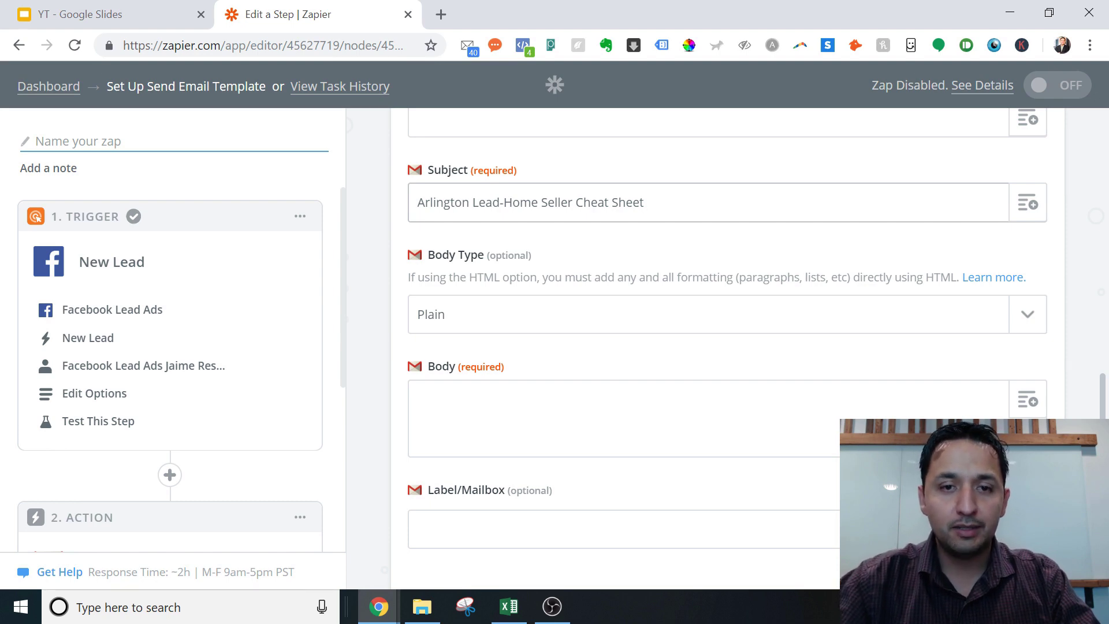
text(-FB)
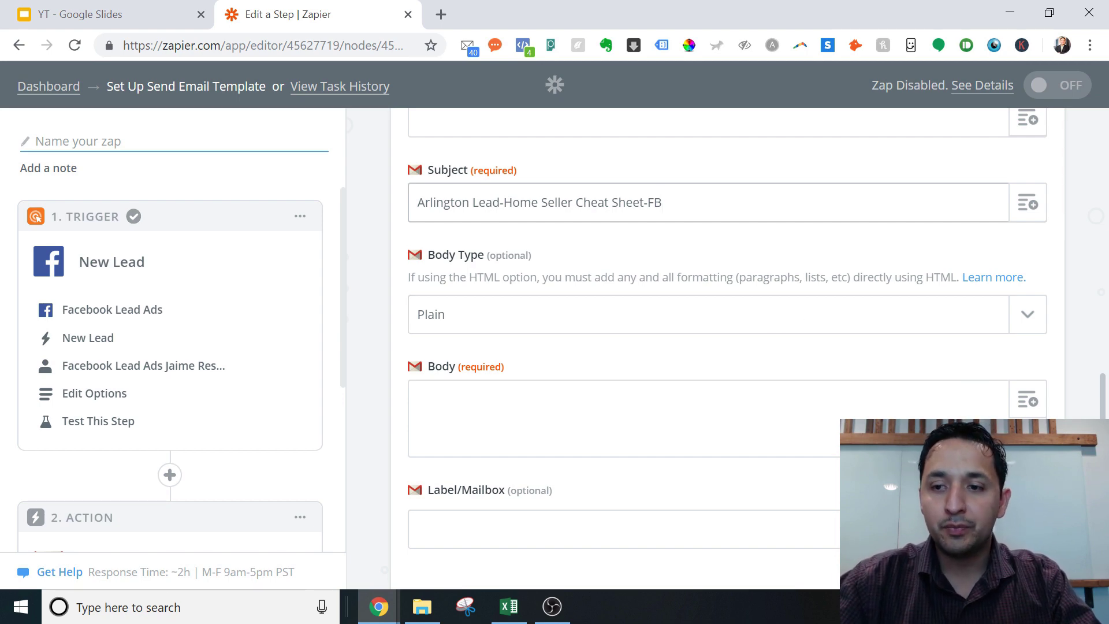
scroll(728, 346, down, 2)
scroll(728, 346, up, 3)
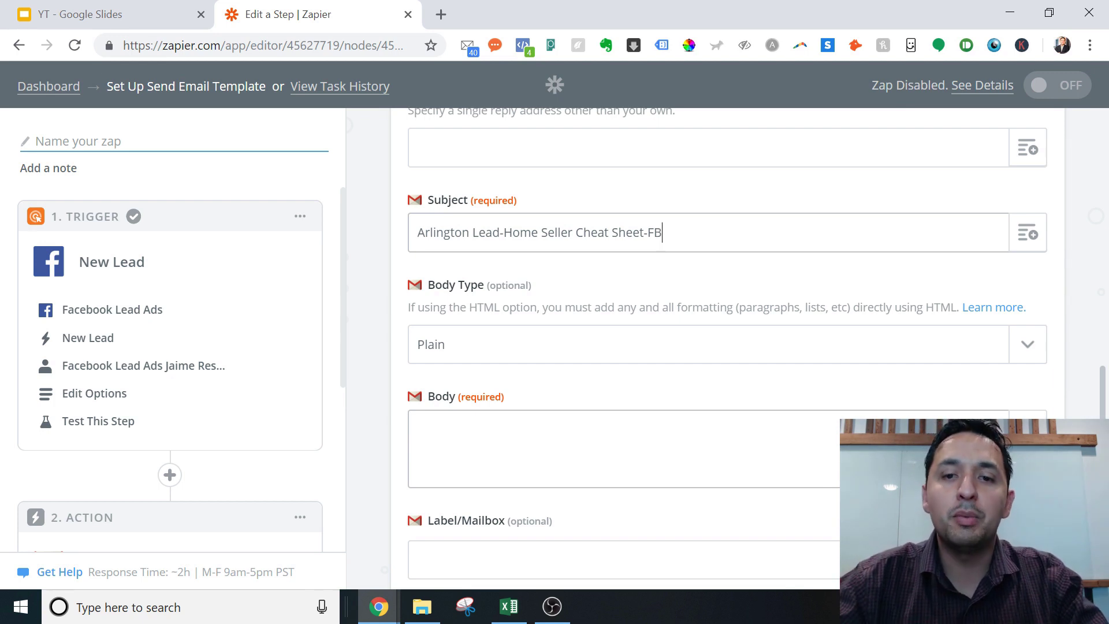
key(BackSpace)
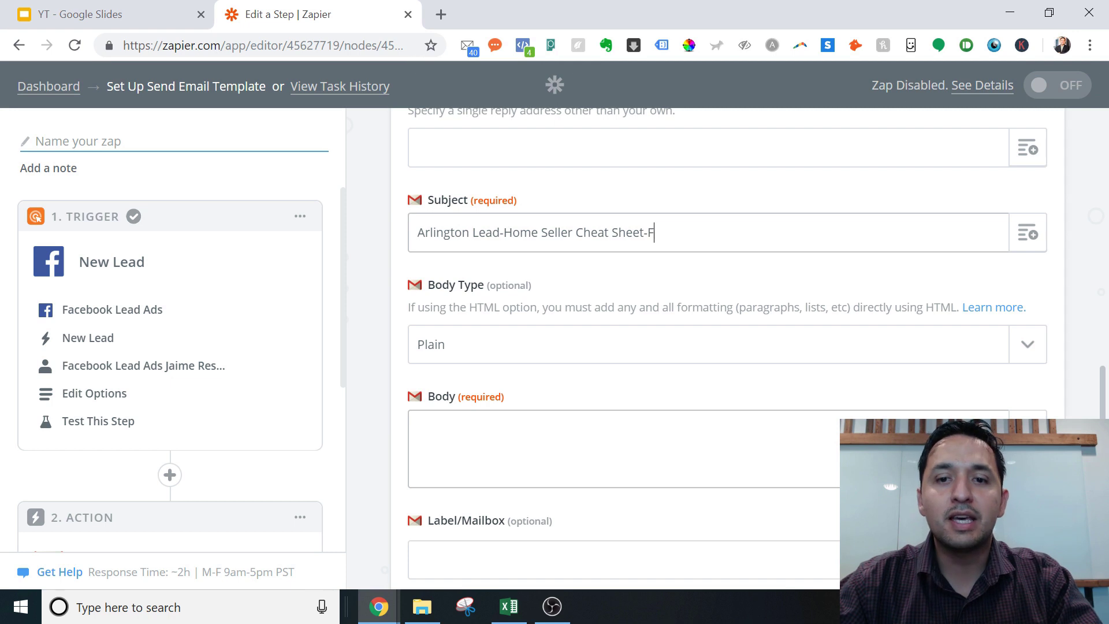
text(B)
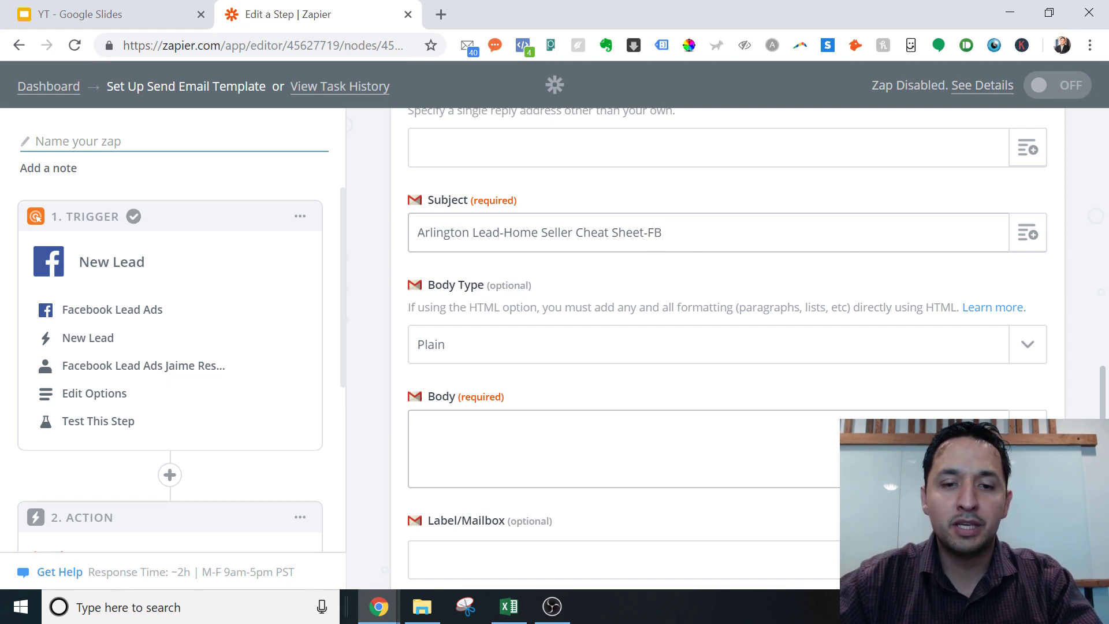
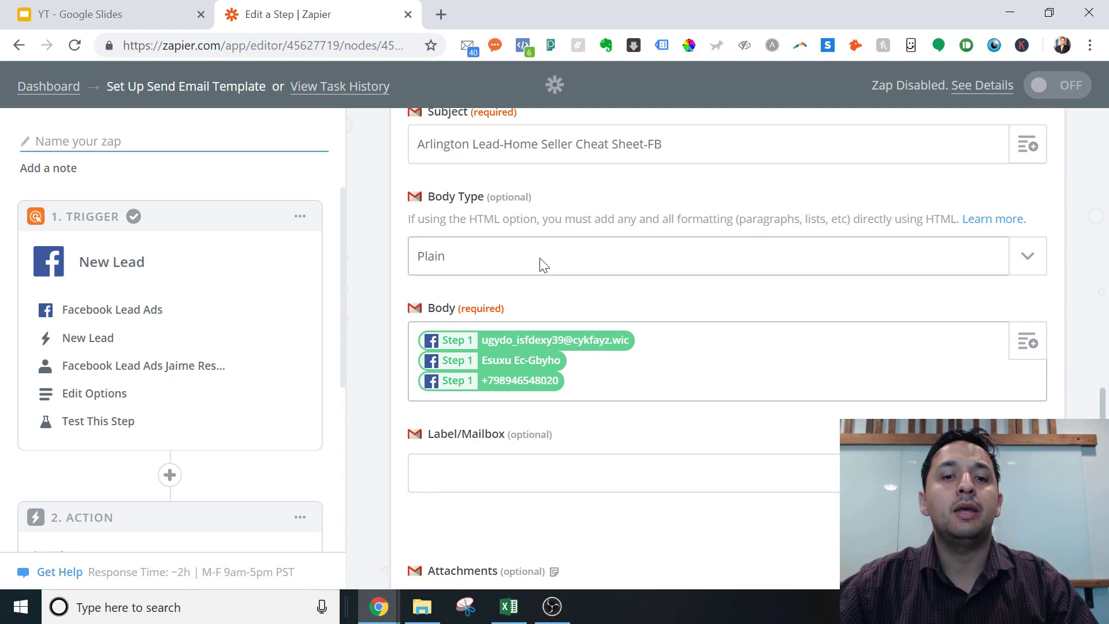
Keep Body Type on Plain, leave Label/Mailbox and Attachments empty, and continue to testing
click(478, 271)
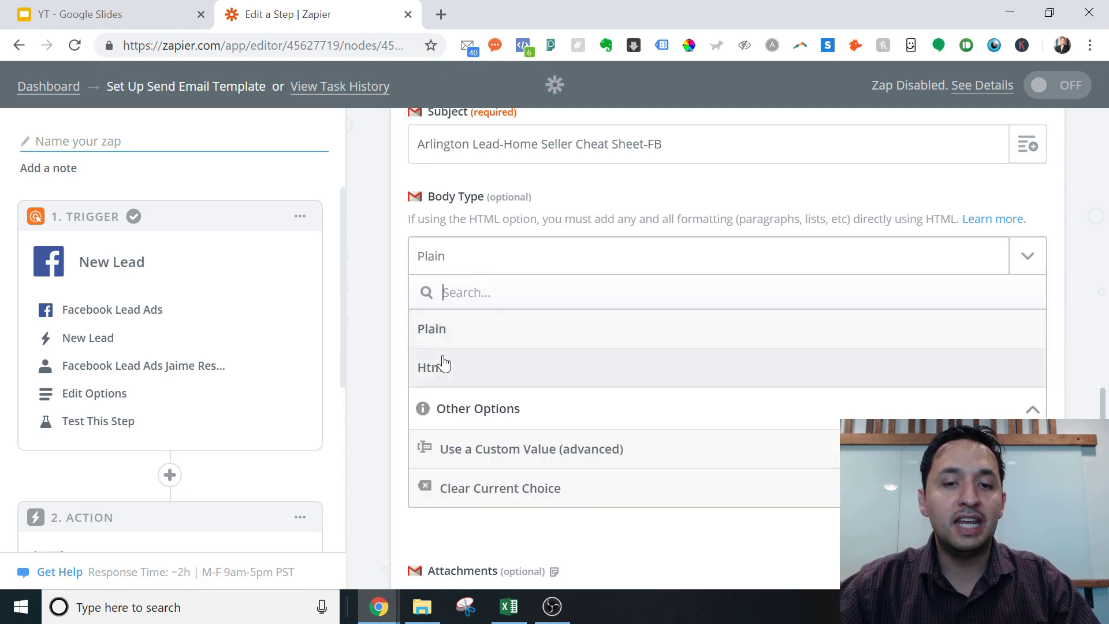
click(385, 274)
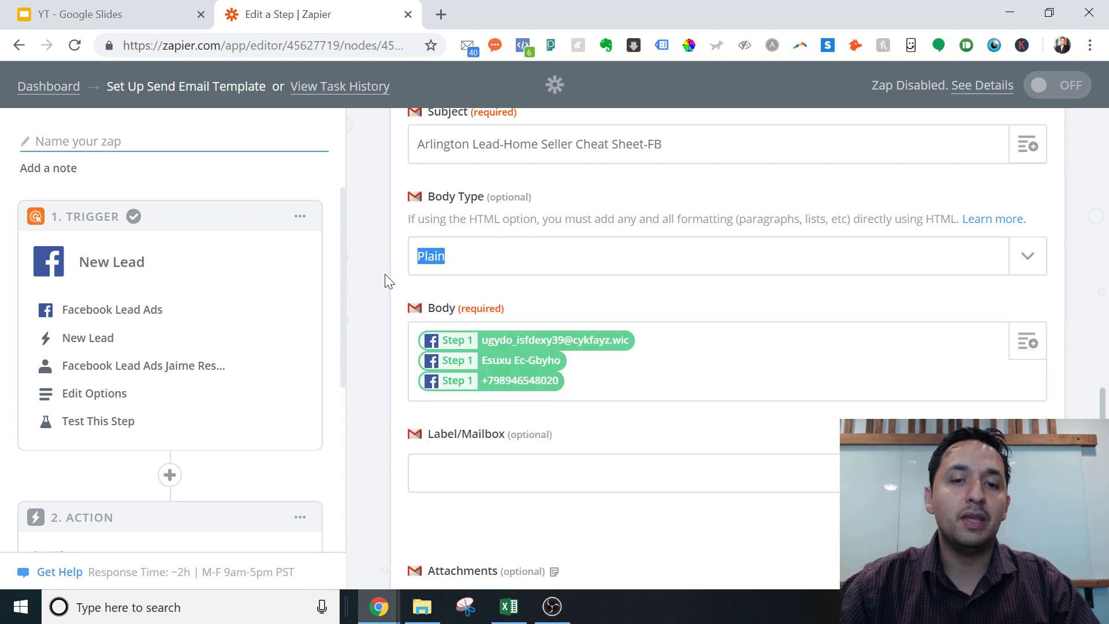
click(667, 306)
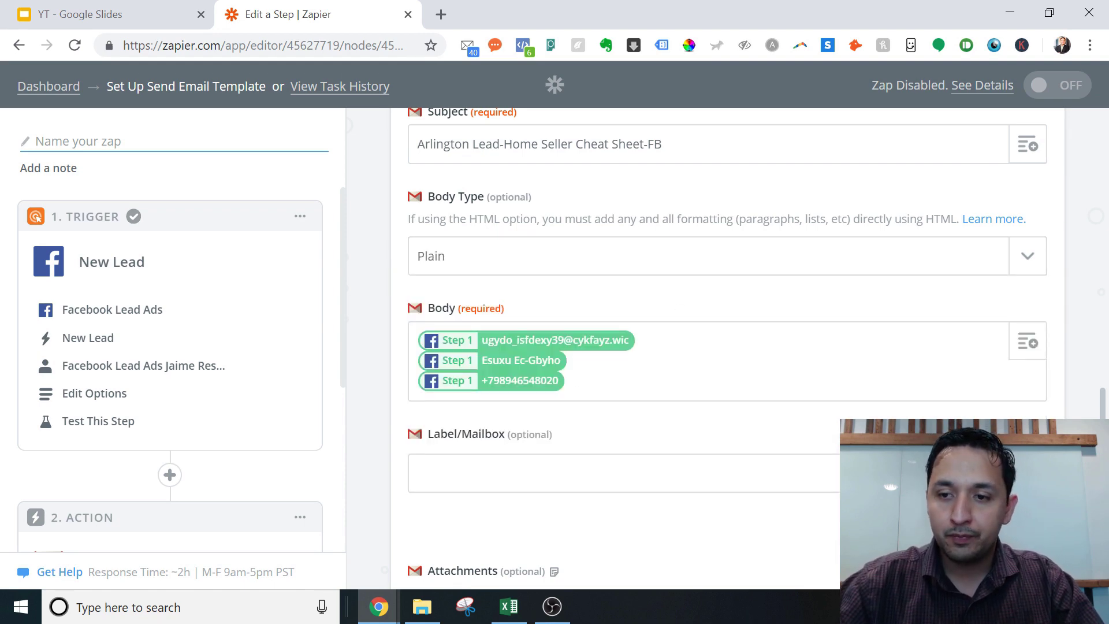
scroll(742, 291, down, 4)
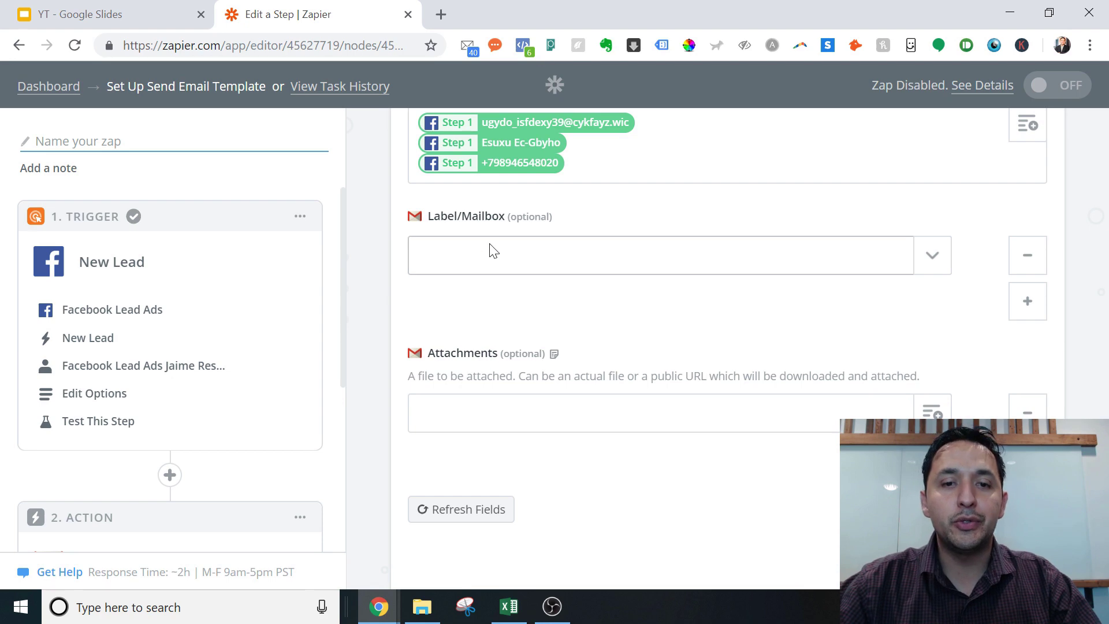
click(933, 264)
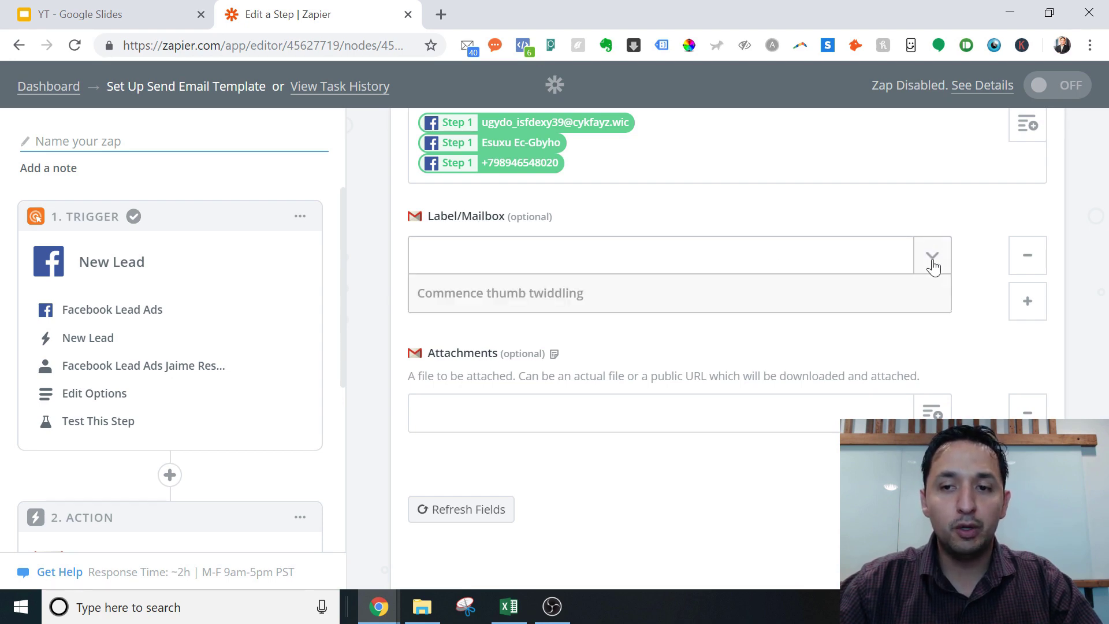
click(965, 272)
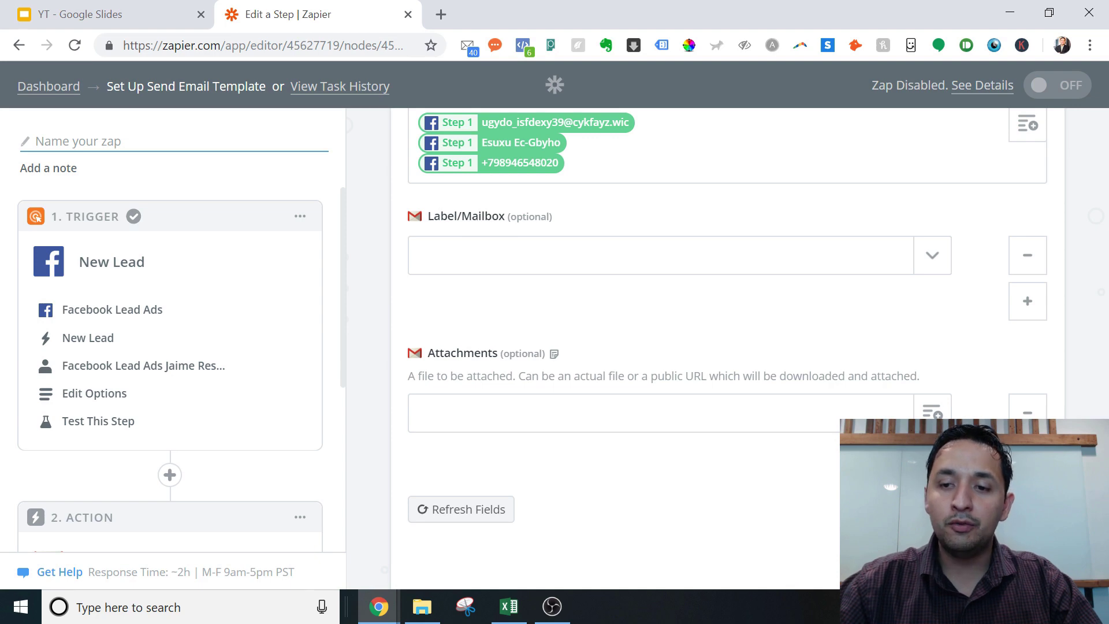
click(693, 416)
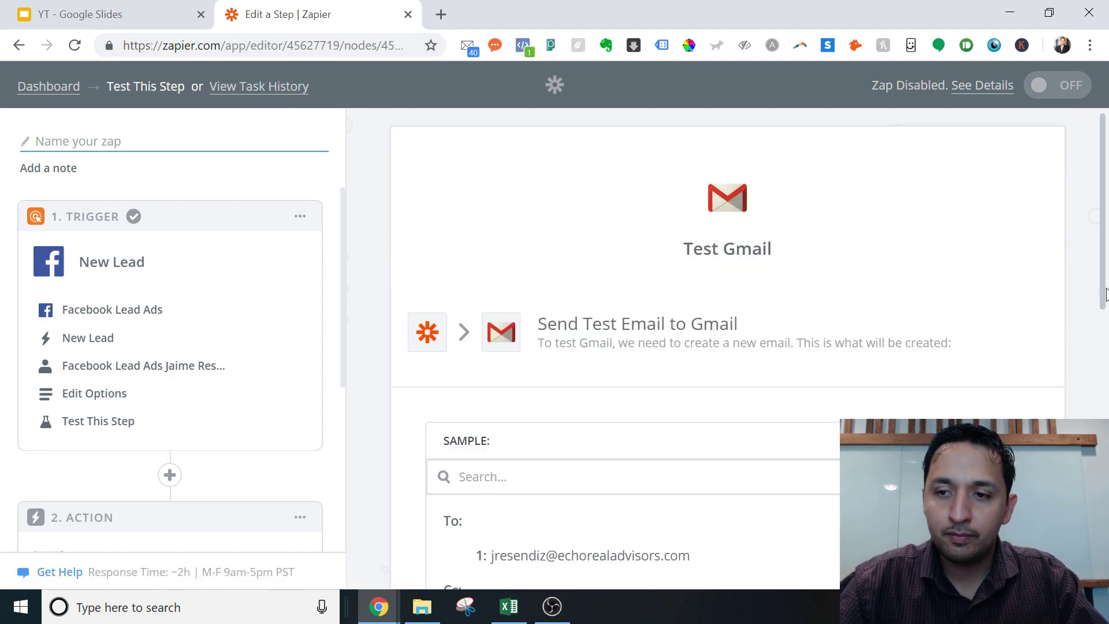
Send the Gmail test email and confirm the success message
drag(1105, 301, 1105, 575)
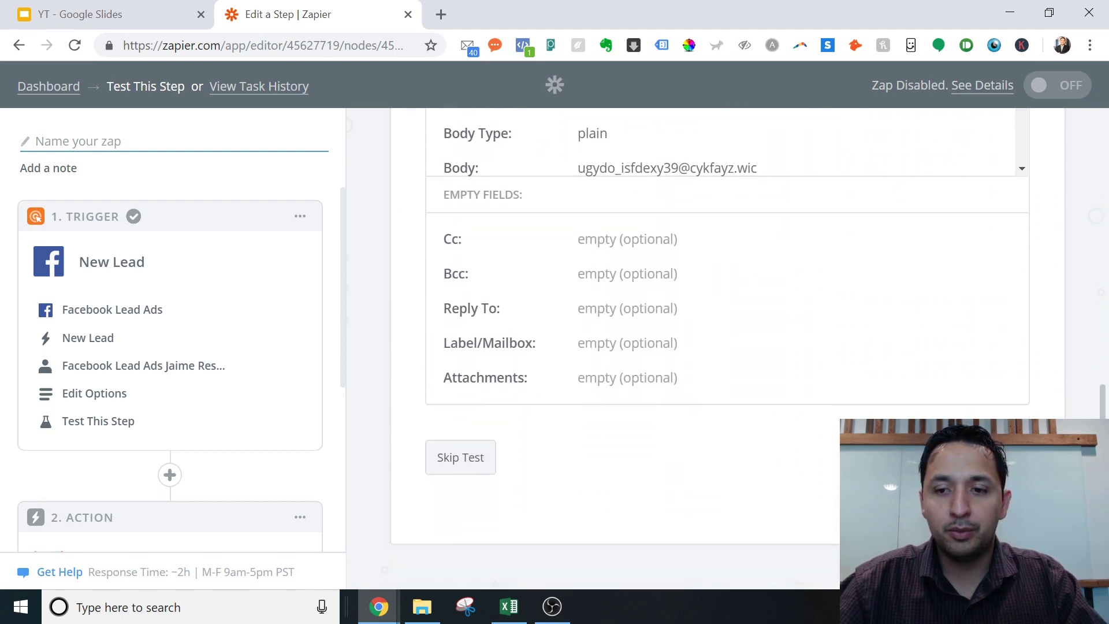
click(460, 456)
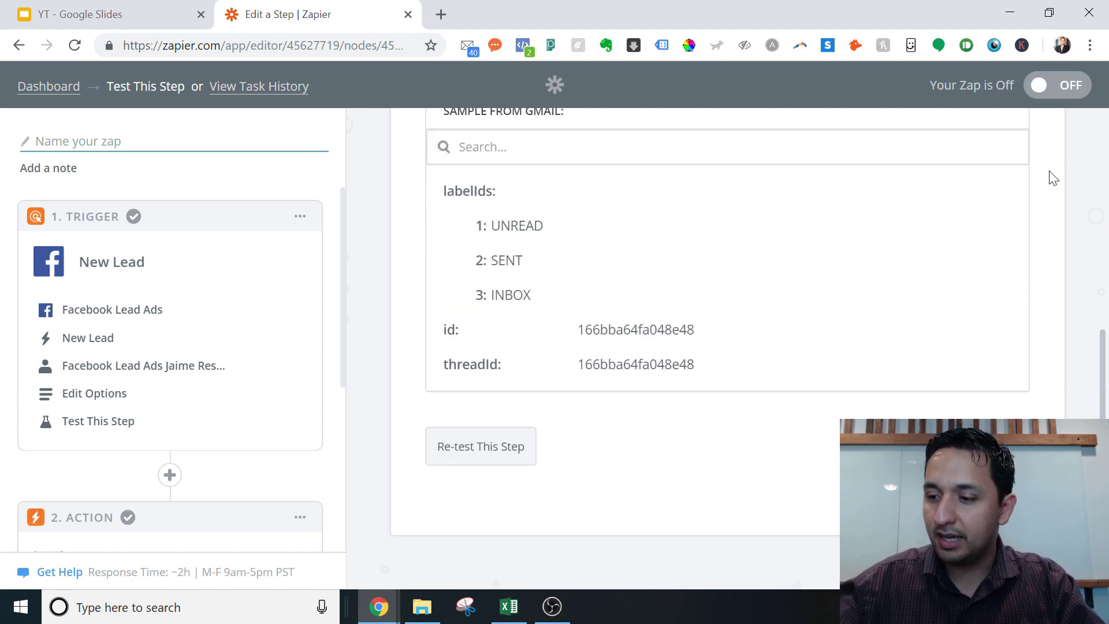
scroll(1052, 178, up, 7)
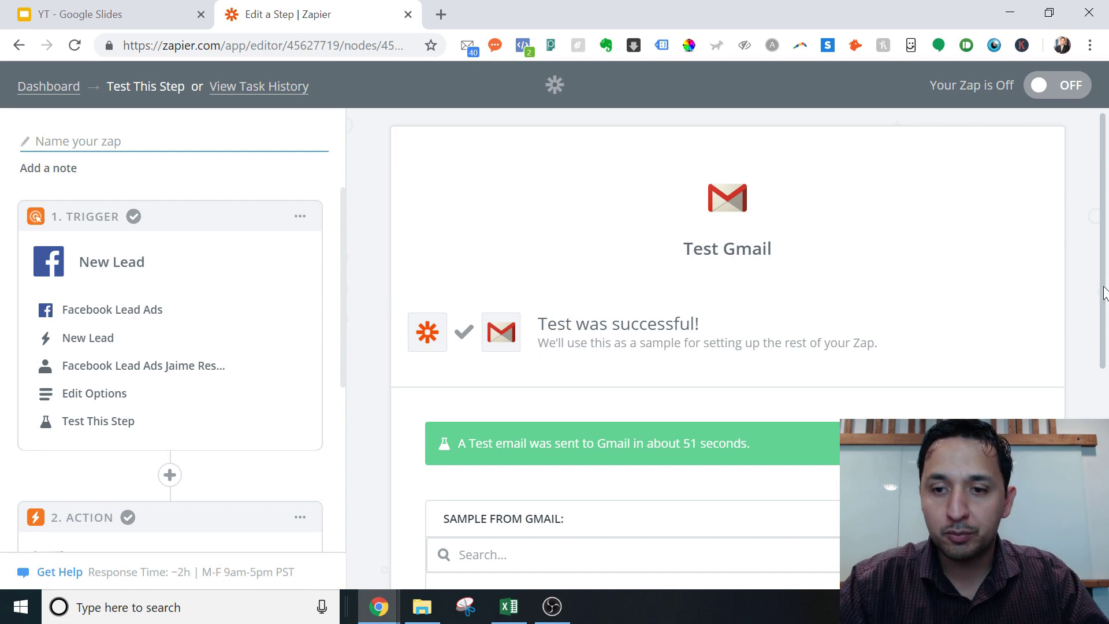
scroll(1105, 289, down, 7)
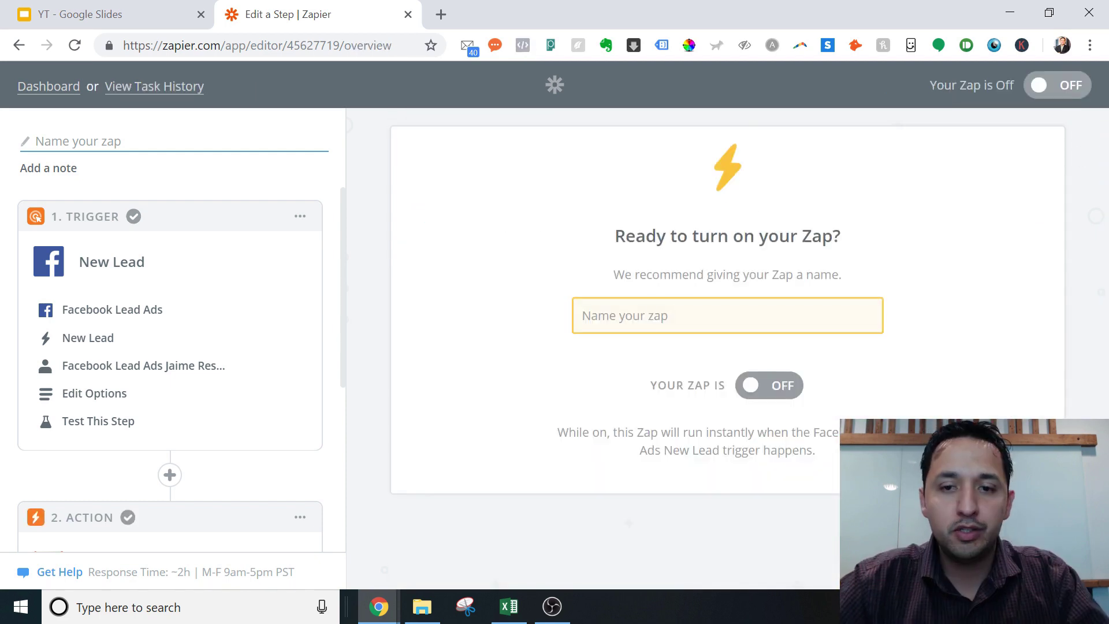
Name the zap 'ArlingtonLead-HomeSellerCheatSheet-FB-Gmail', switch it ON, and view it on the dashboard
text(Ar)
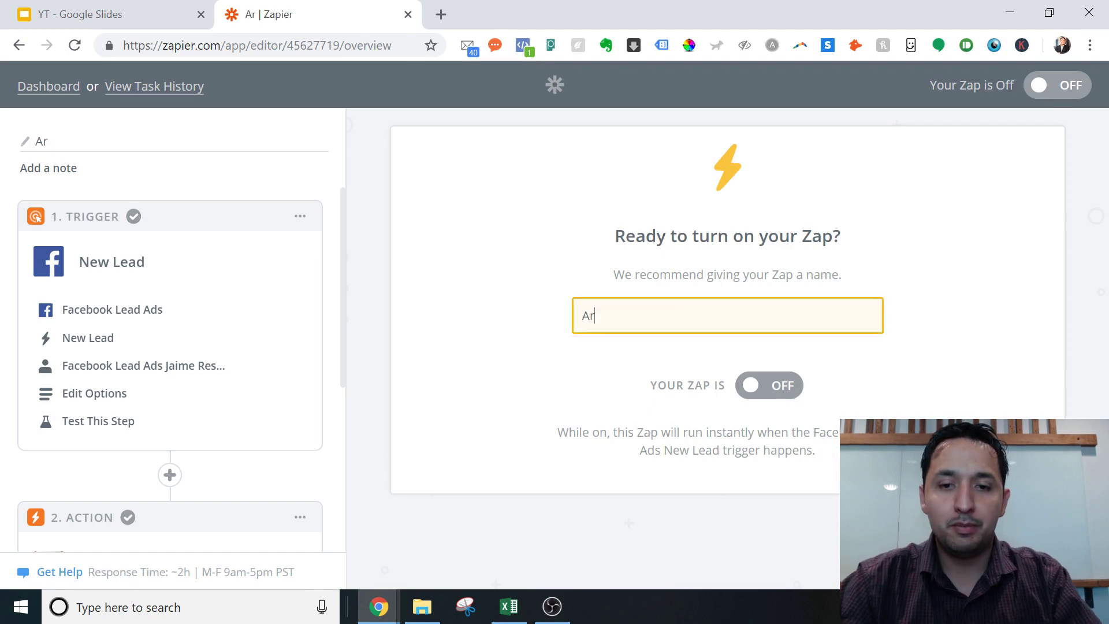
text(lingtonLead-)
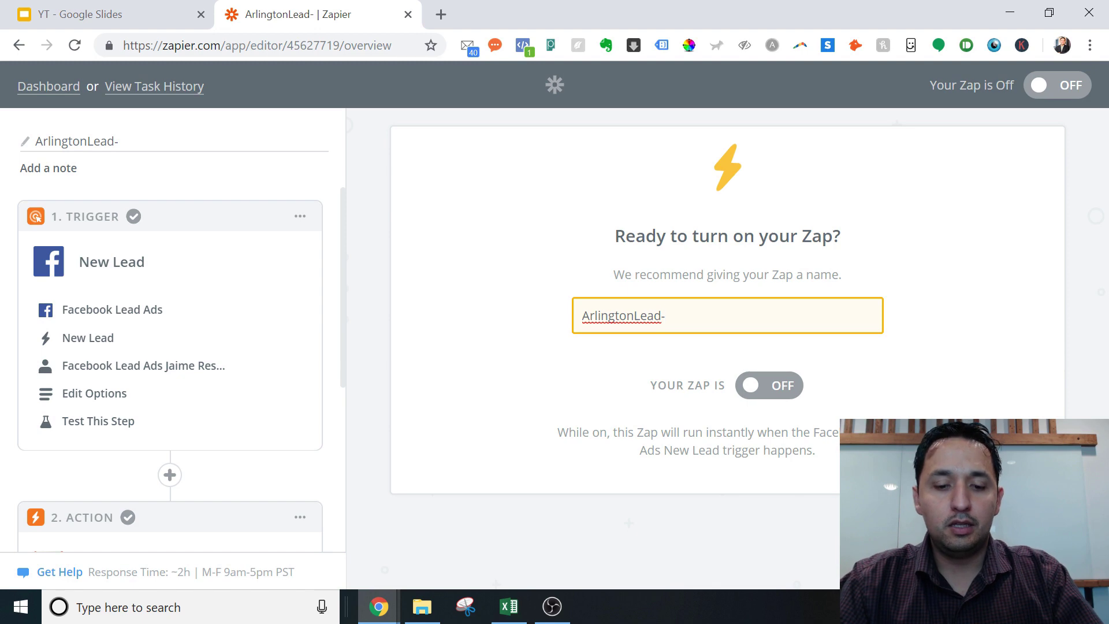
text(HOmese)
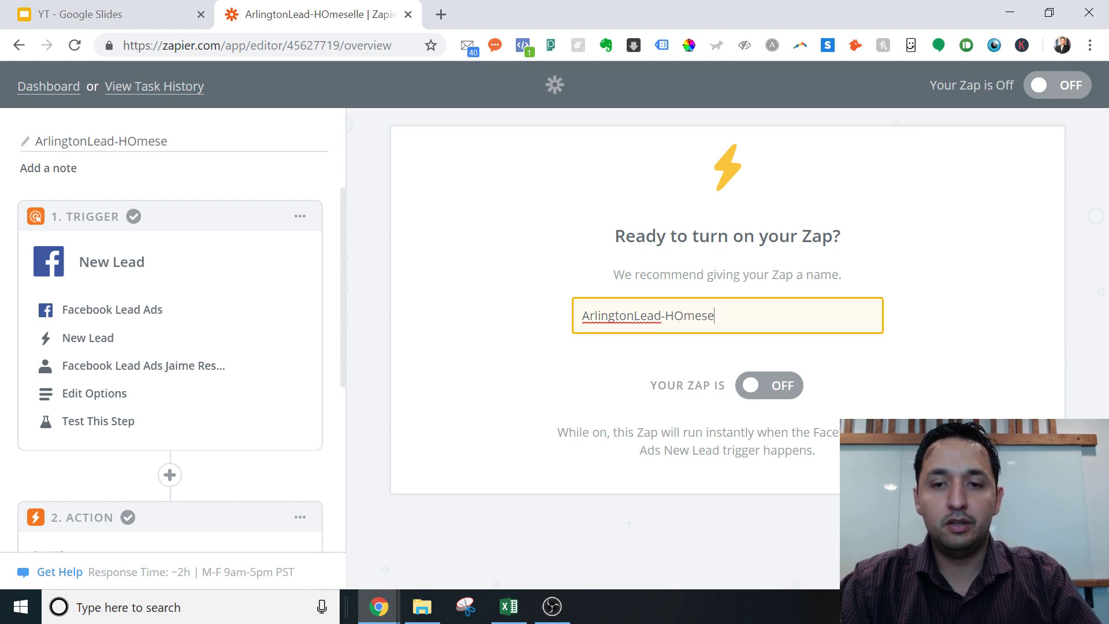
key(BackSpace)
key(BackSpace)
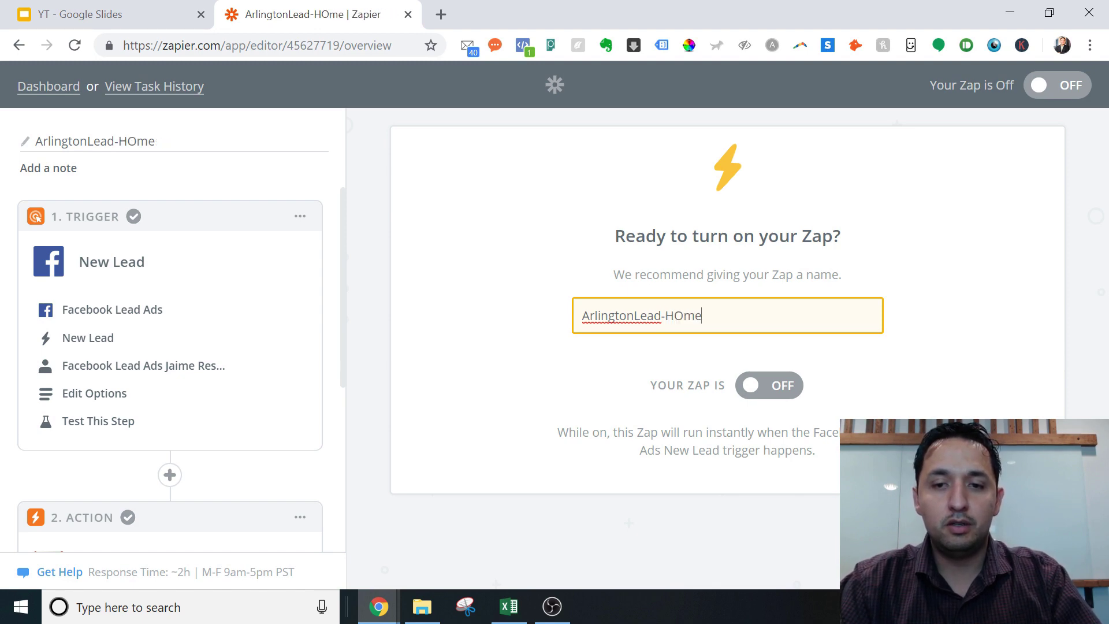
key(BackSpace)
key(BackSpace)
key(BackSpace)
text(ome)
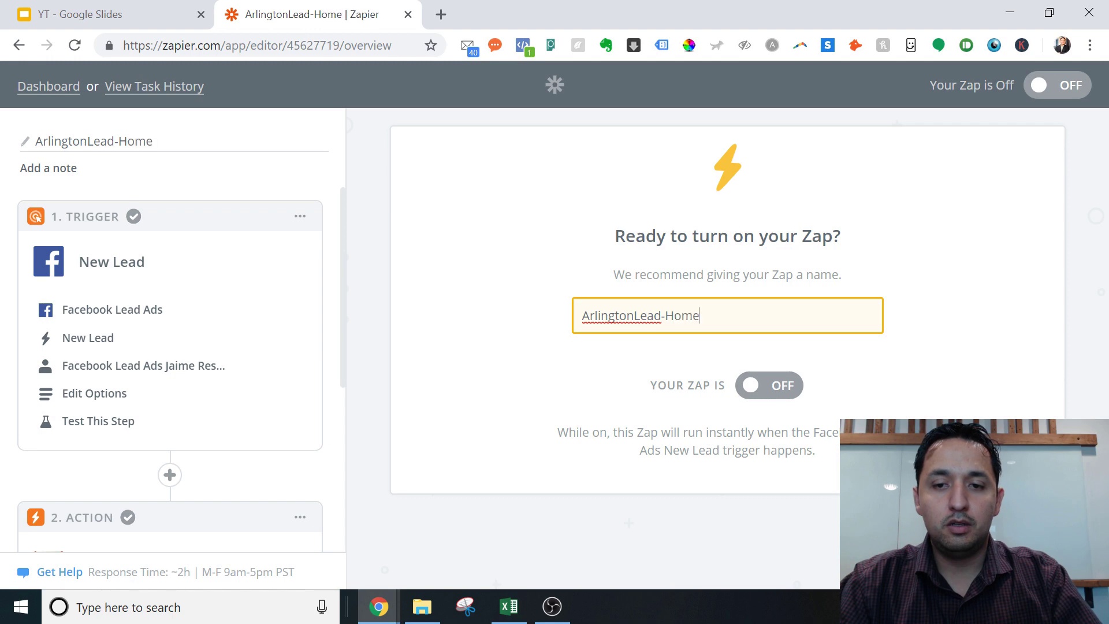
text(Seller)
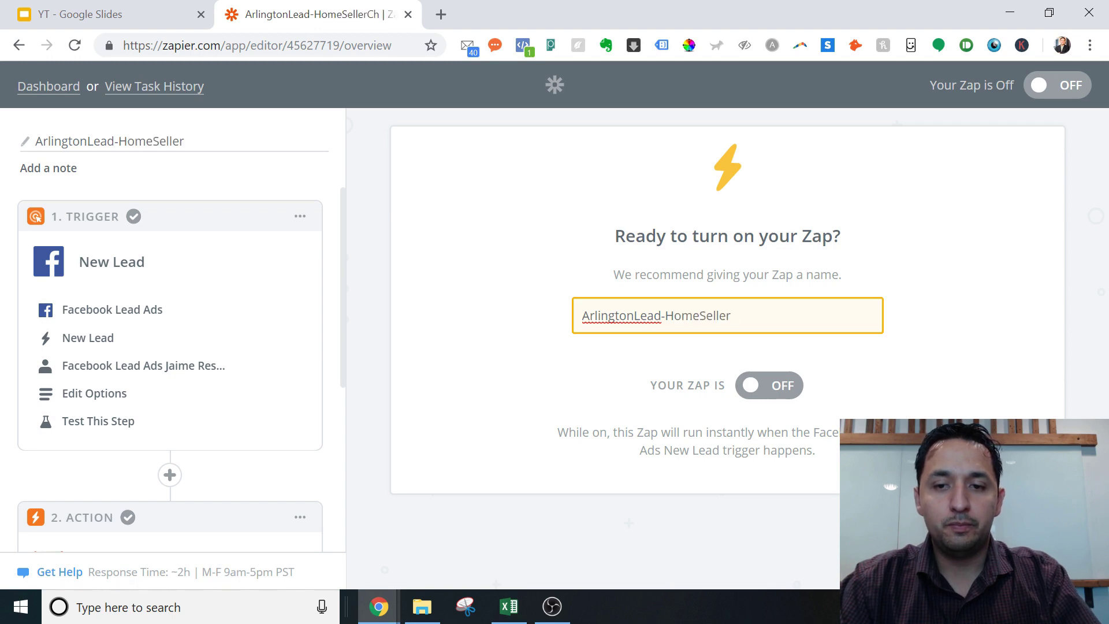
text(CheatSheet-)
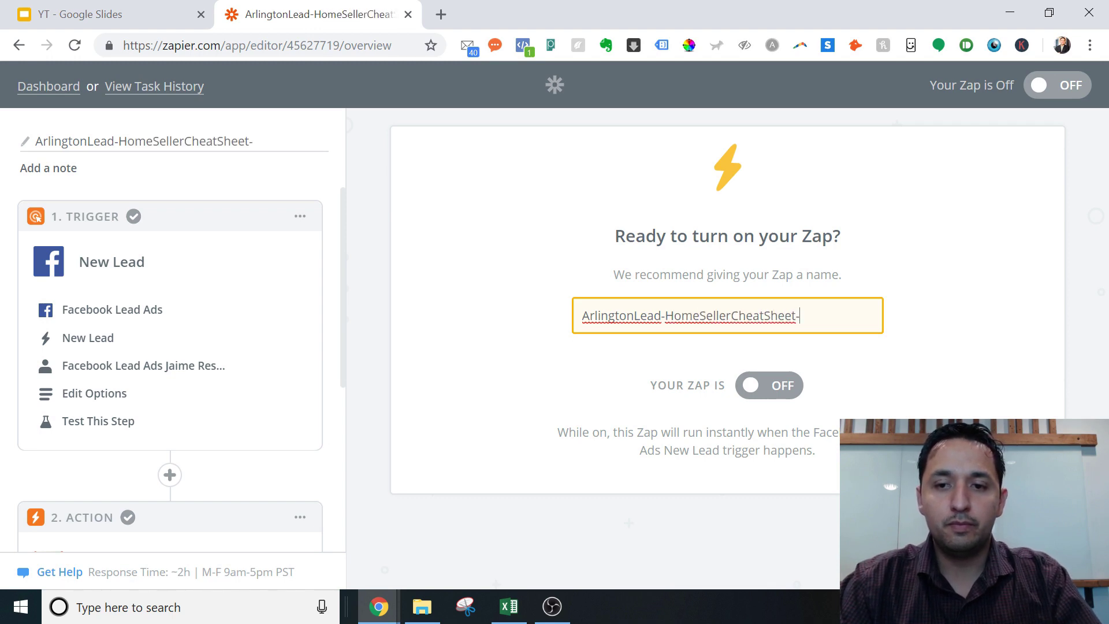
text(FB)
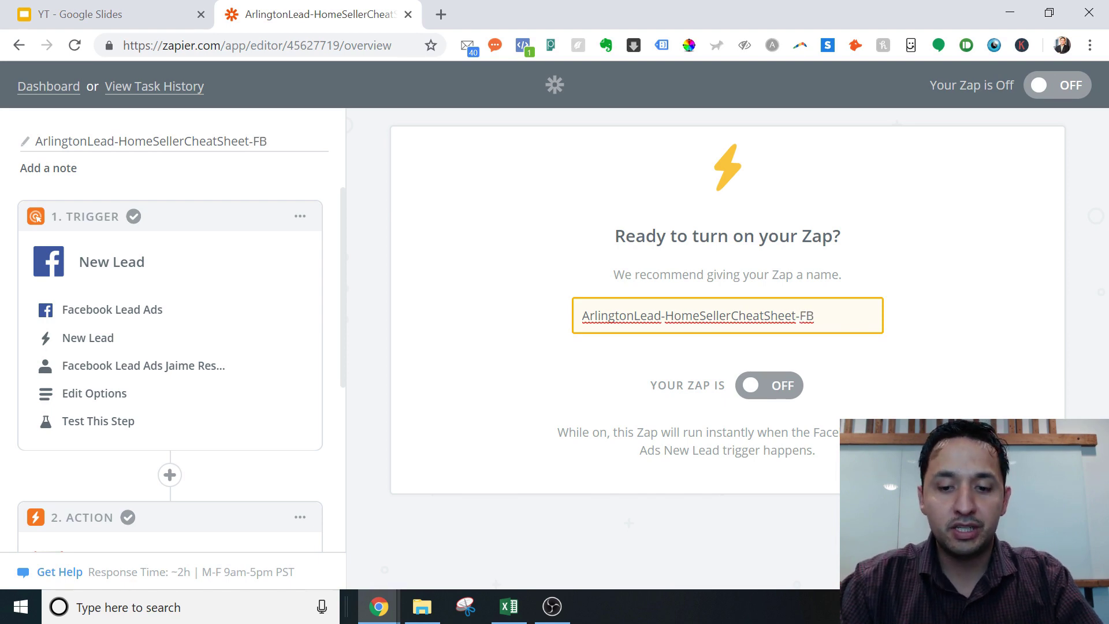
text(-Email)
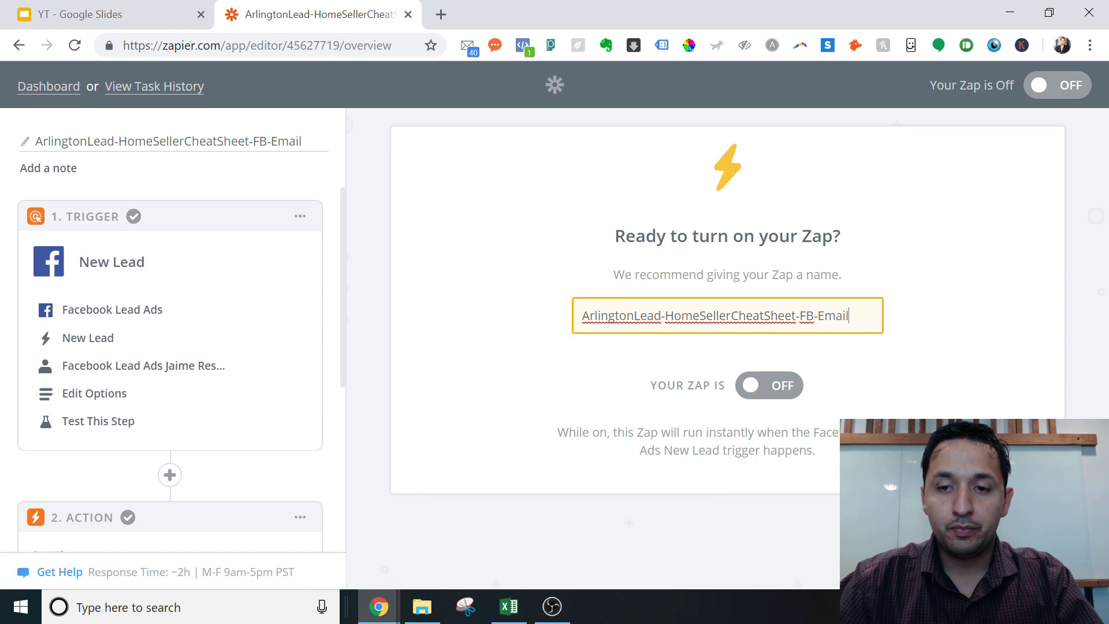
key(BackSpace)
key(BackSpace)
key(BackSpace)
key(BackSpace)
key(BackSpace)
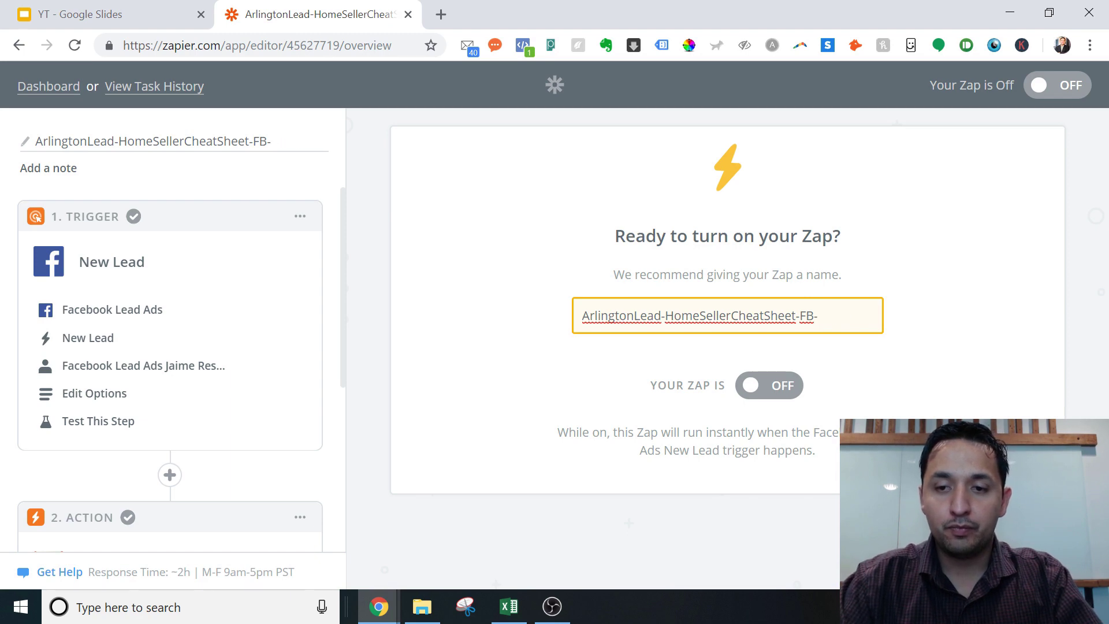
text(Gmail)
click(784, 389)
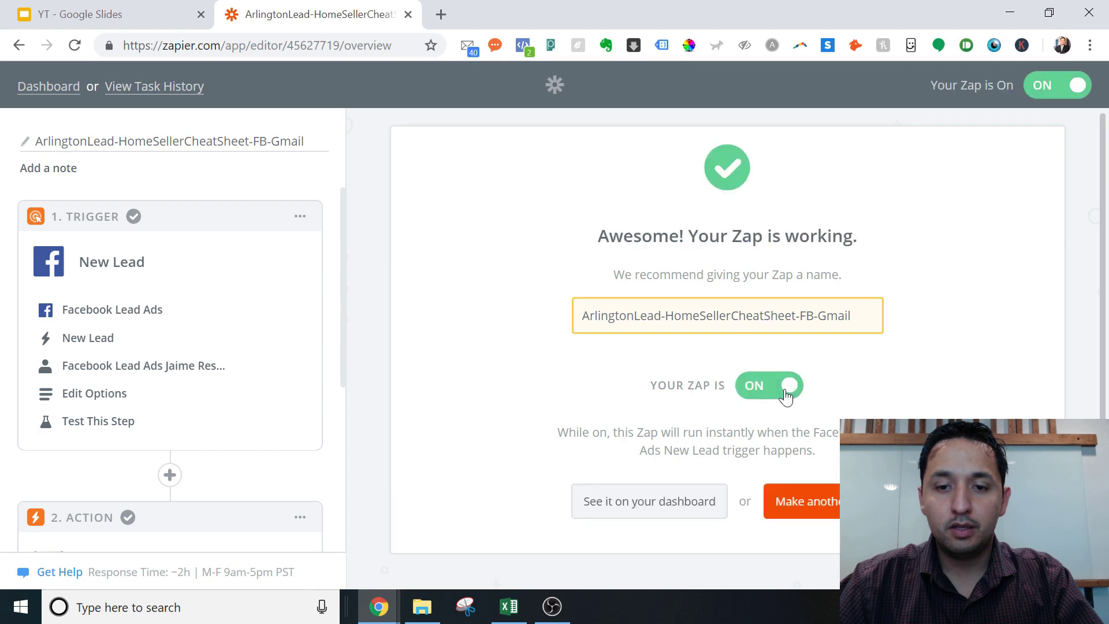
click(635, 510)
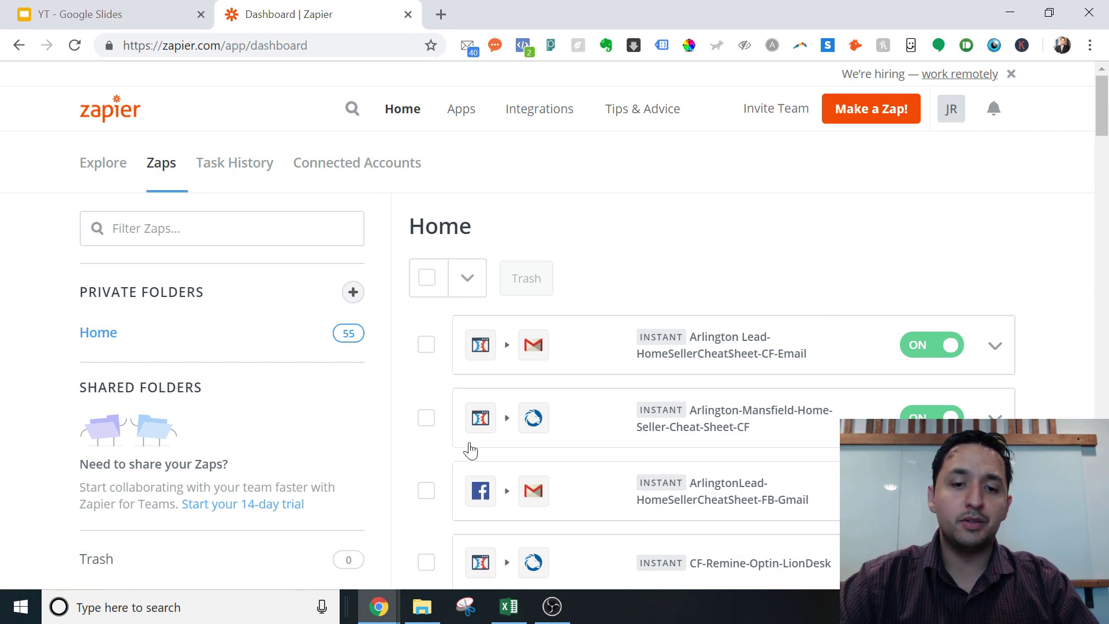
Switch to the Facebook Ads Manager window from the Chrome taskbar icon
mouse_move(378, 605)
click(446, 574)
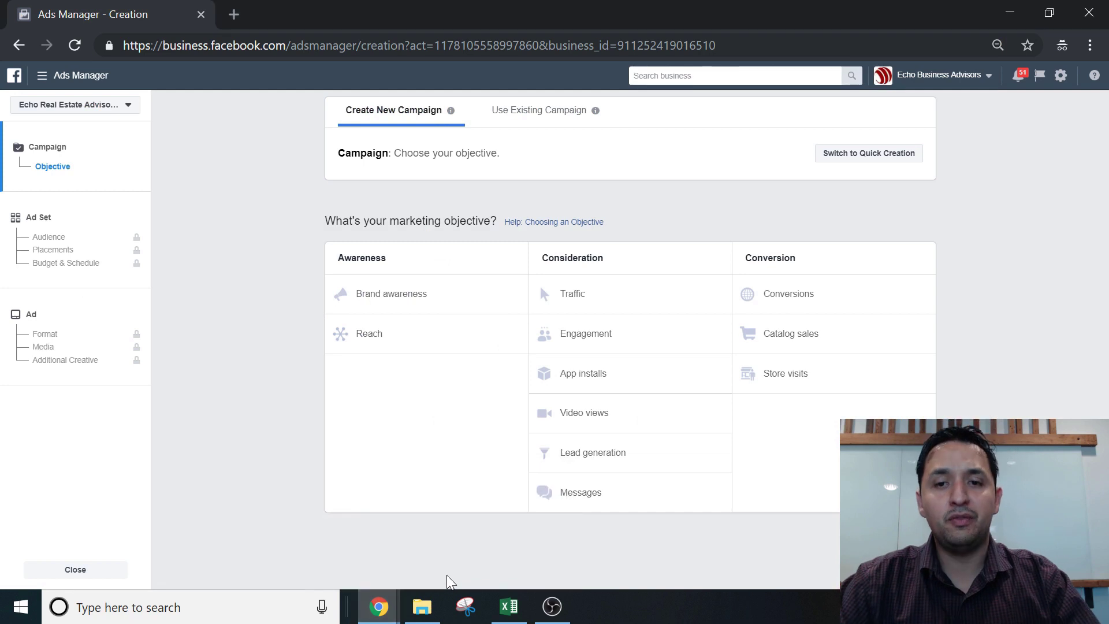